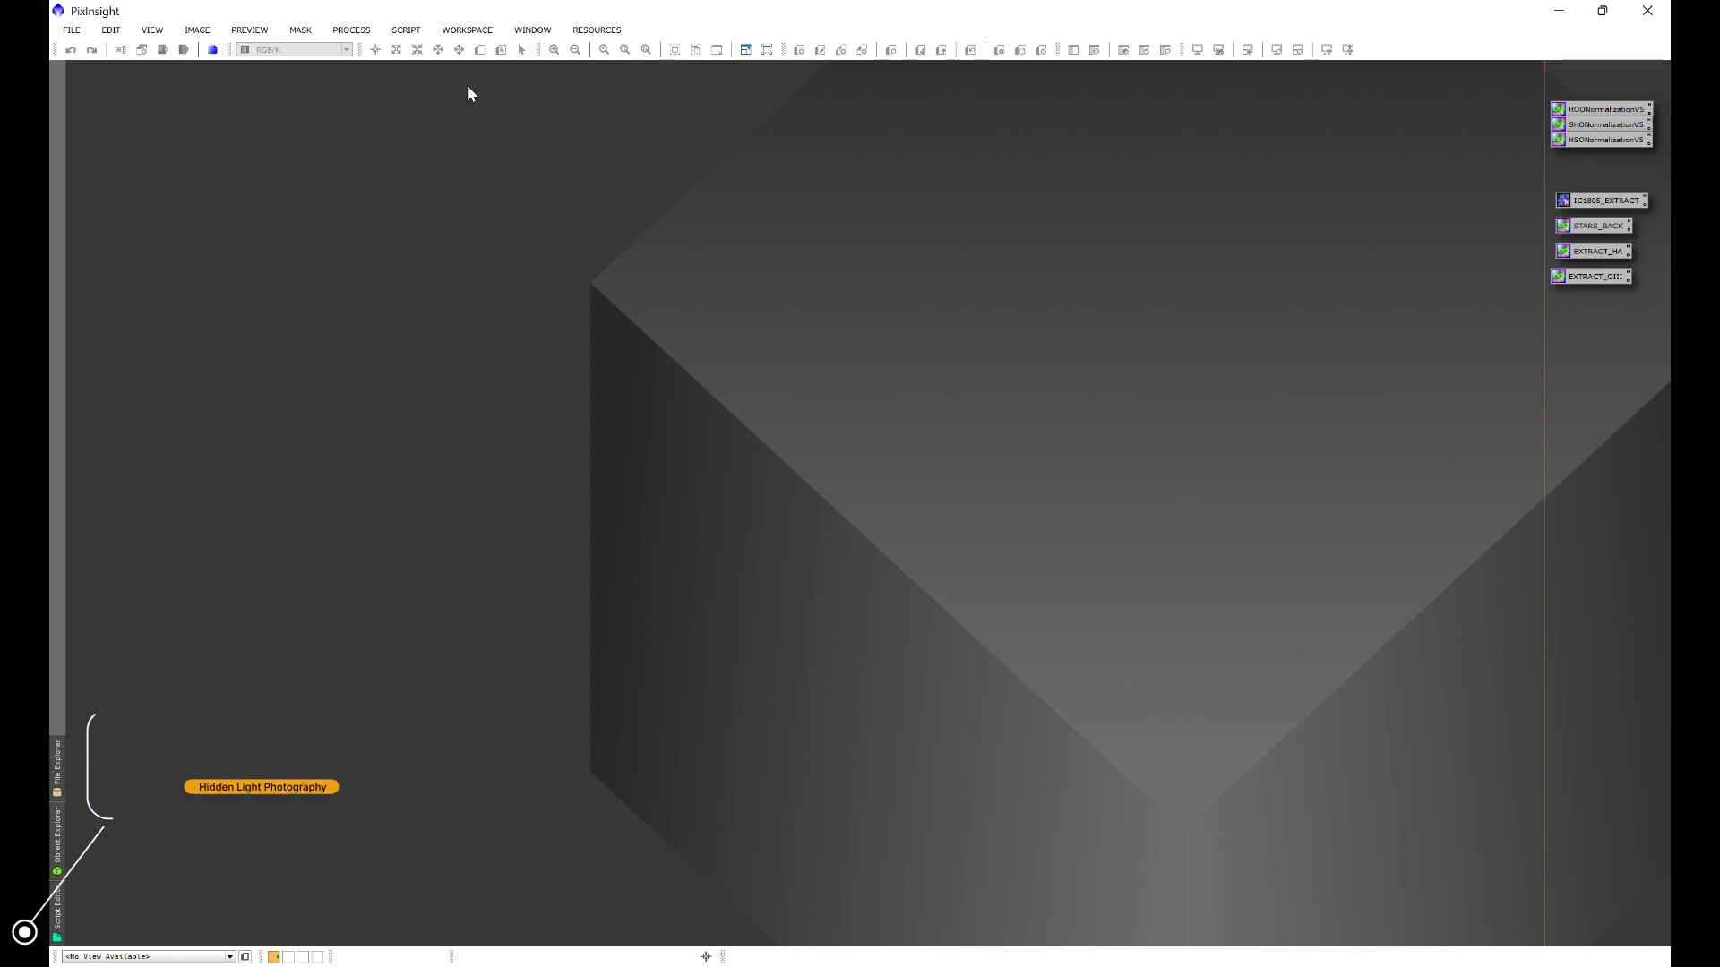
Step: Show the SCRIPT > HLP submenu with Astro Image Detail, Astro Image Primer, Star Console and Stars Back
click(406, 29)
mouse_move(414, 142)
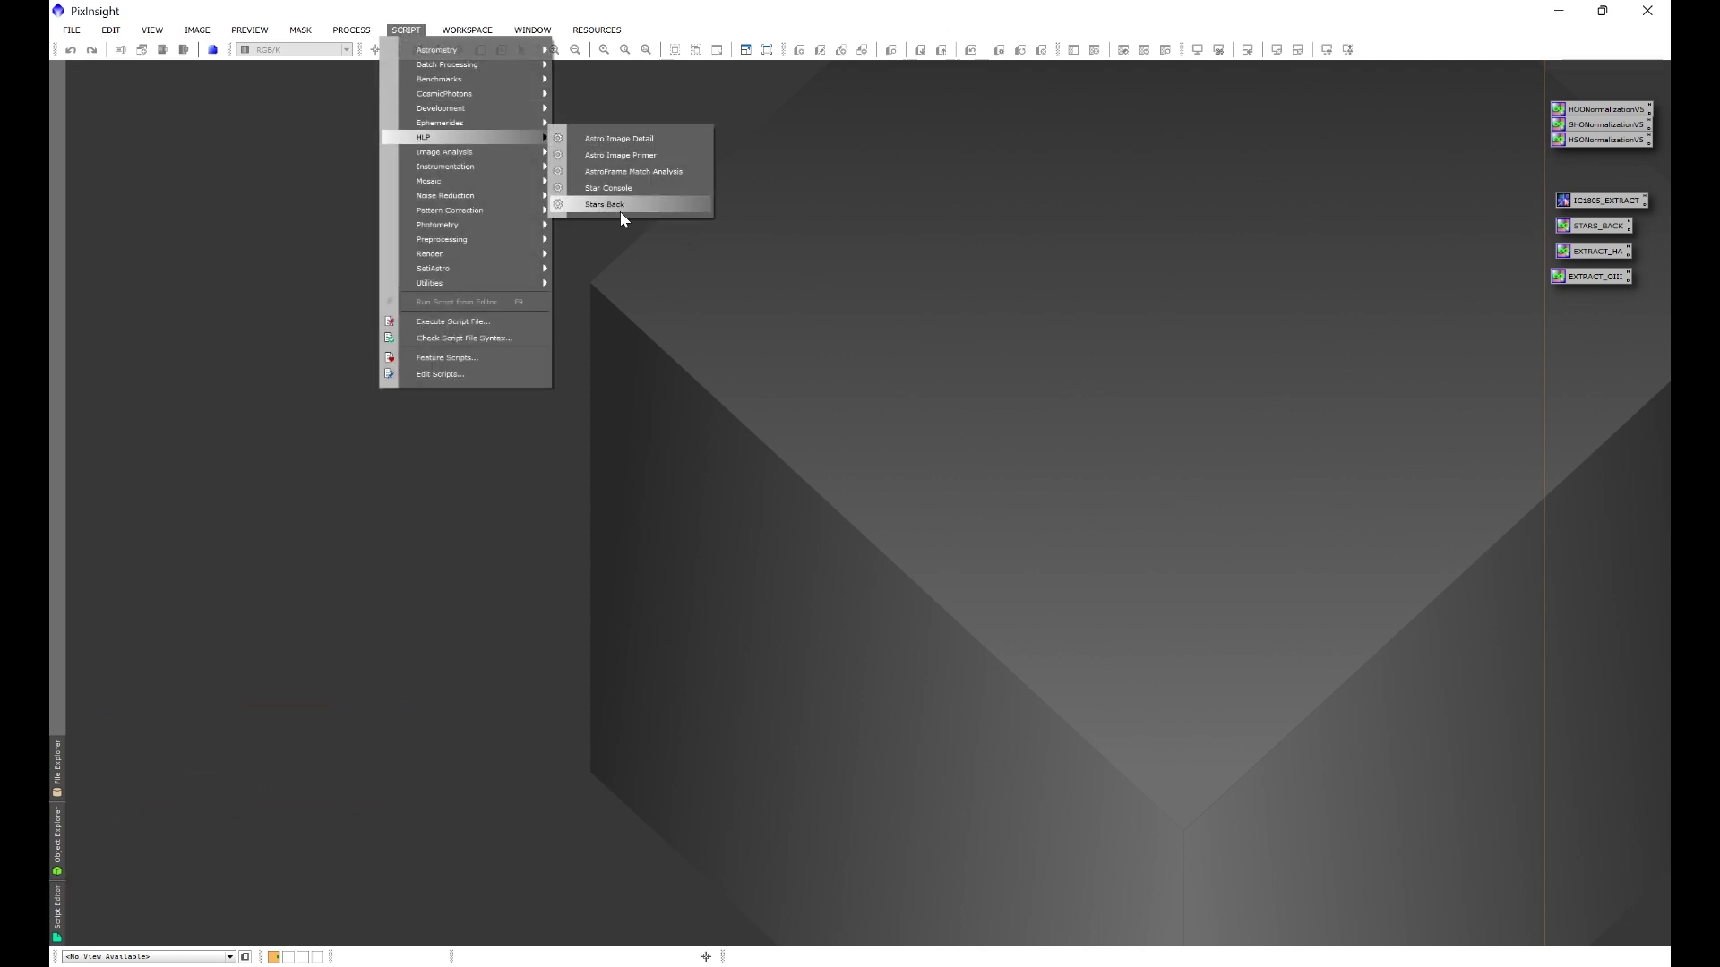
click(1251, 498)
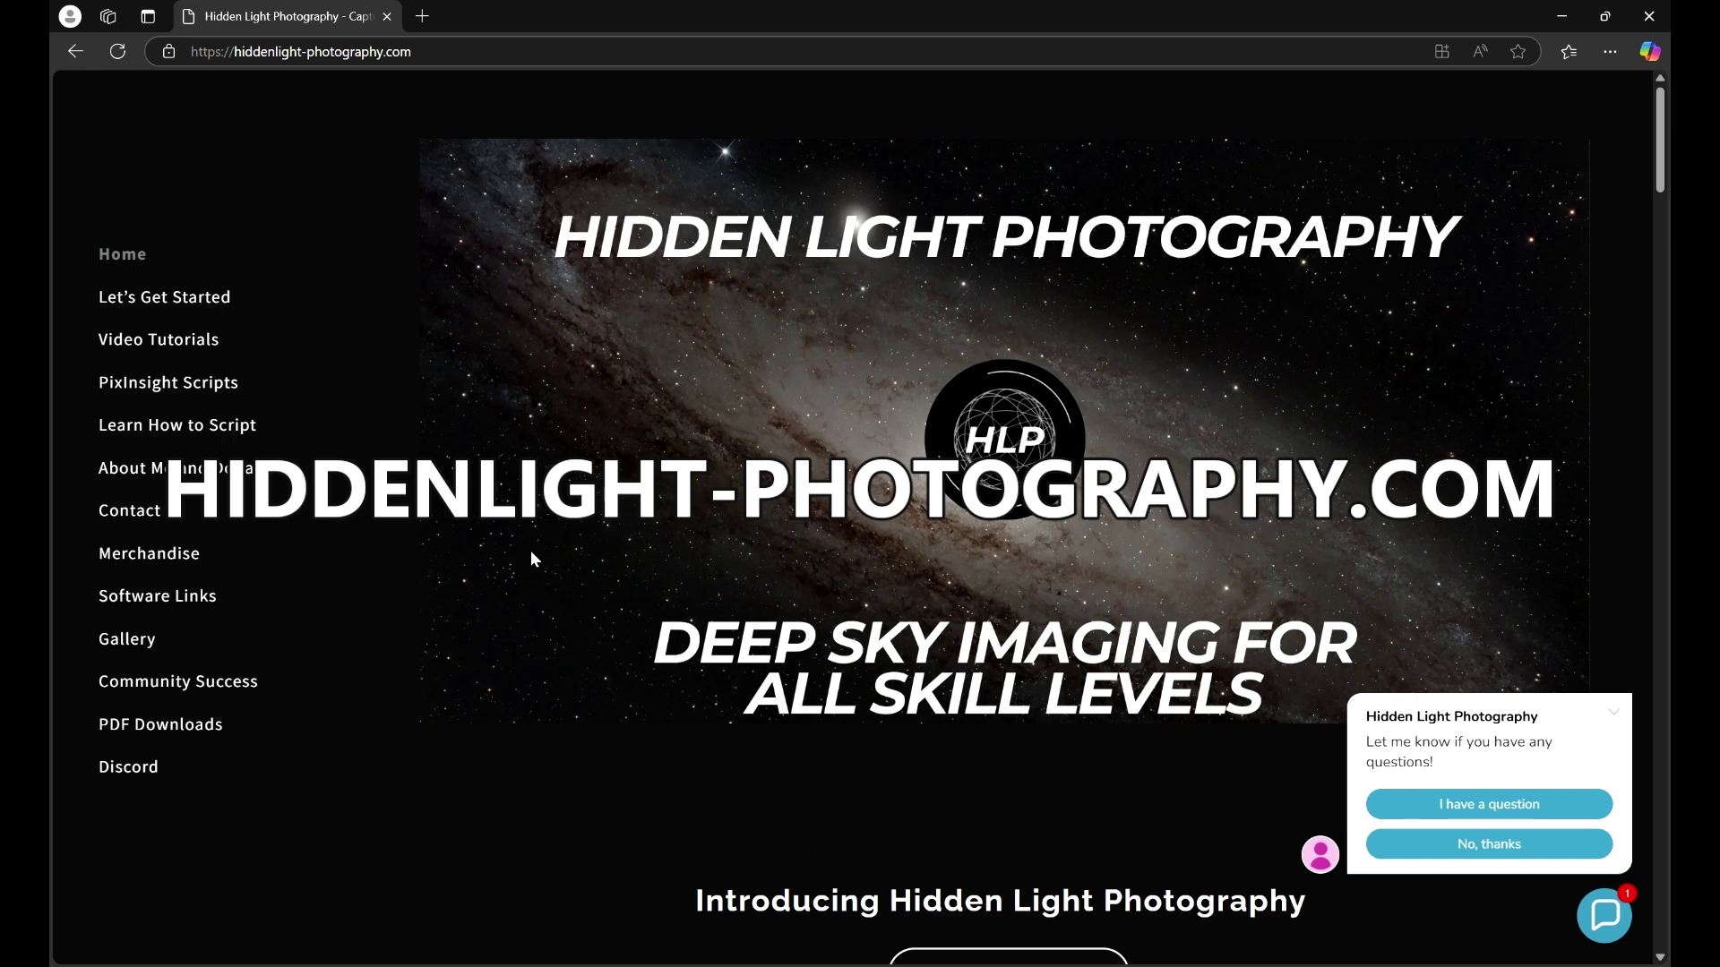
Step: Go to the Hidden Light Photography PixInsight Scripts page and scroll through its per-version repository links
click(205, 387)
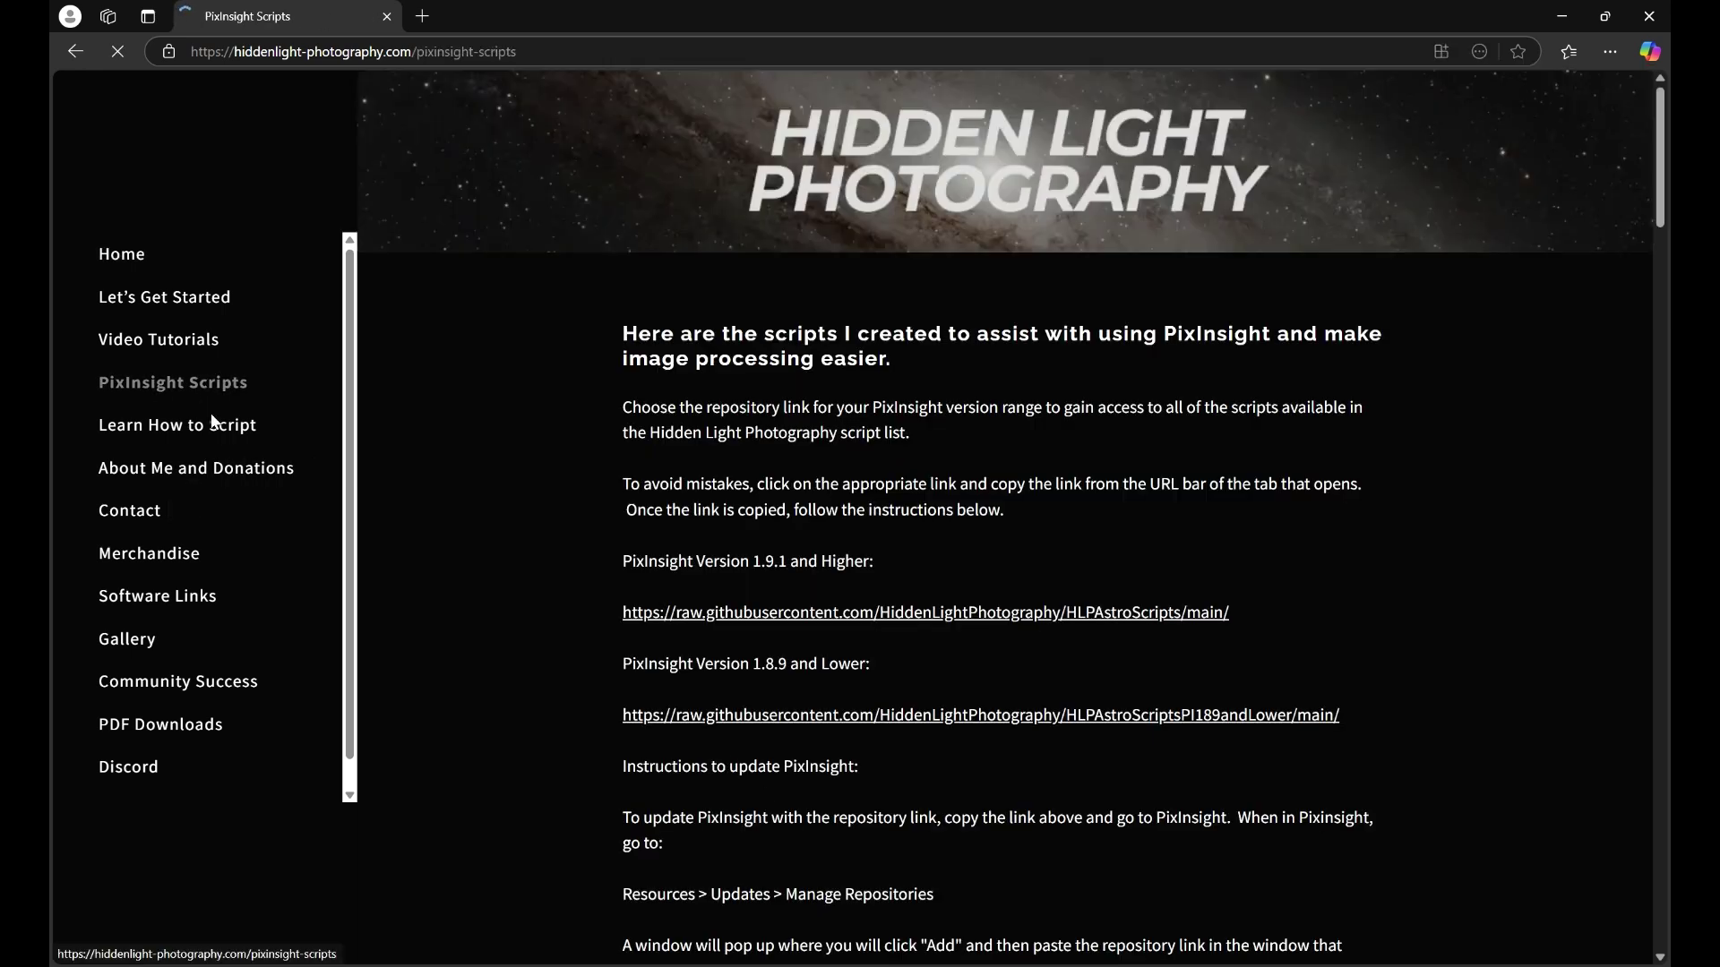
scroll(1424, 443, down, 4)
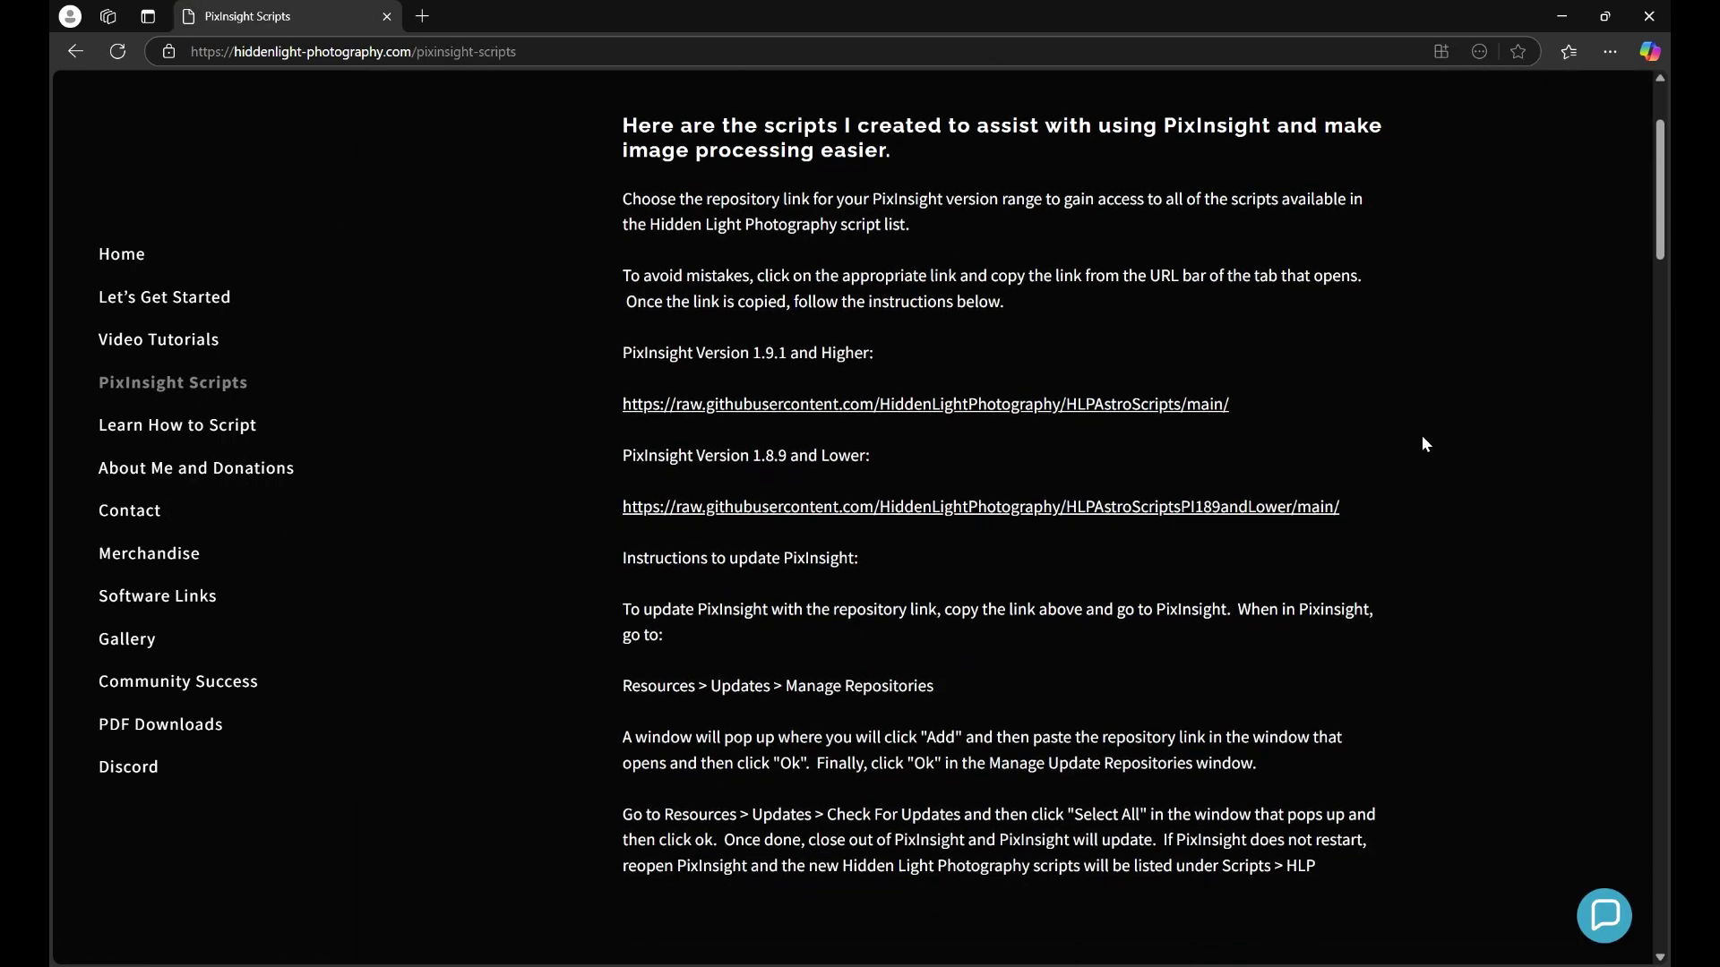
scroll(1424, 444, up, 5)
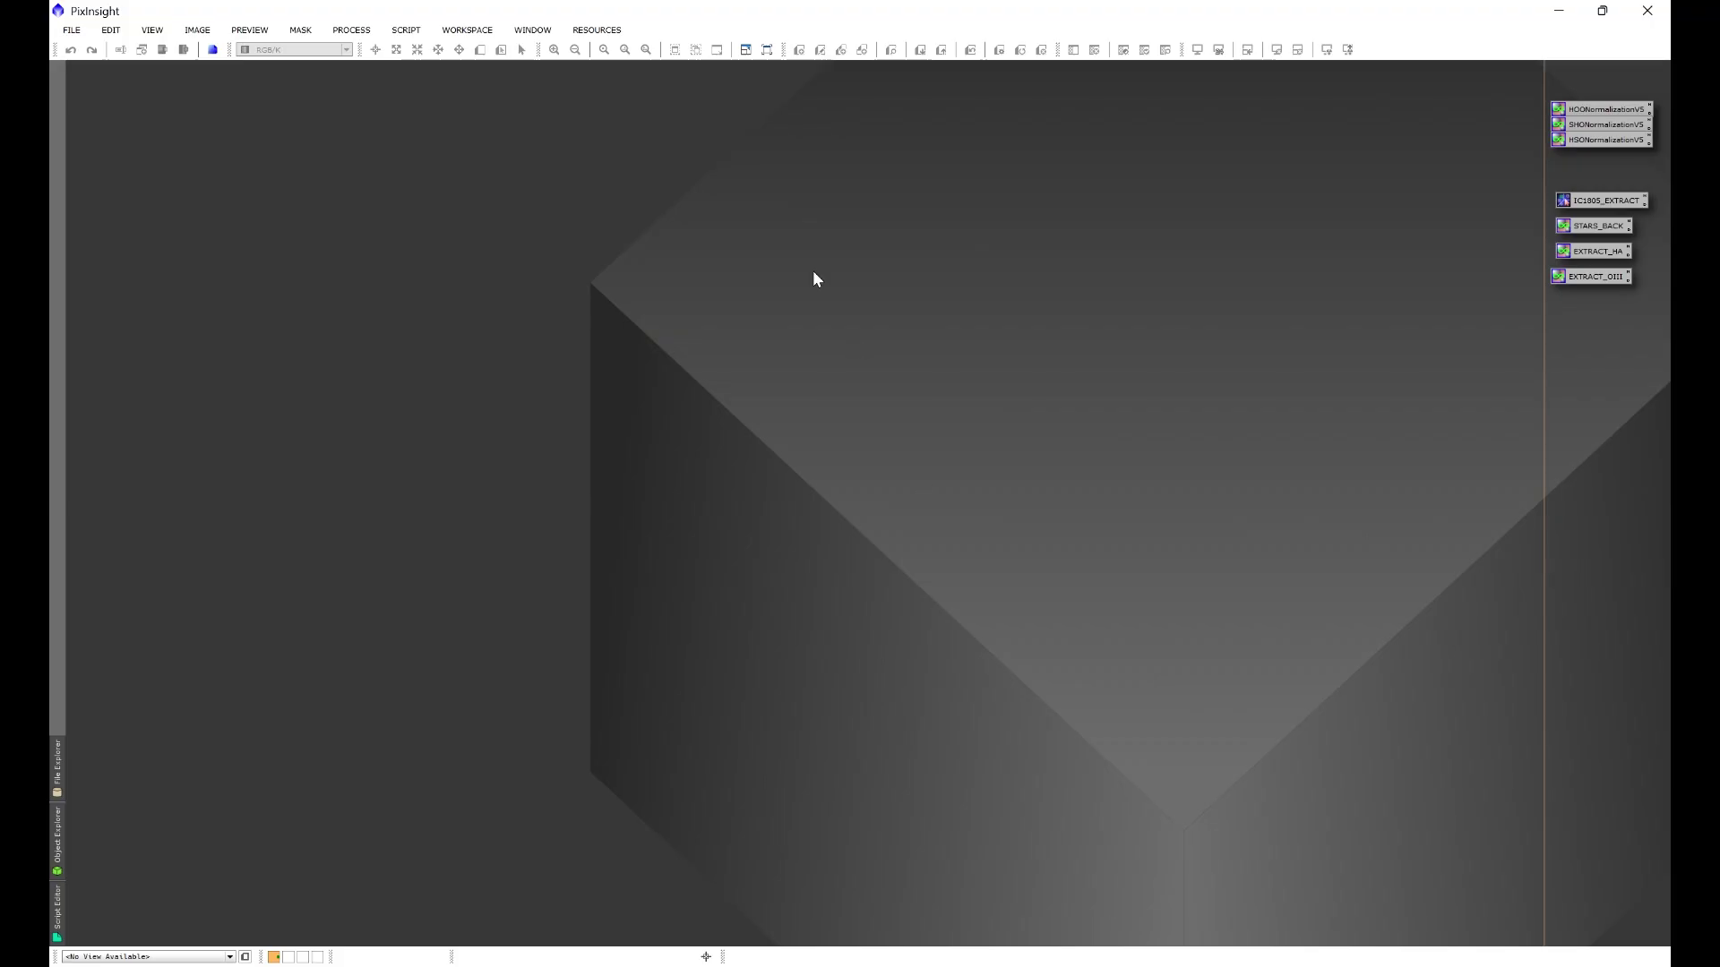
click(596, 30)
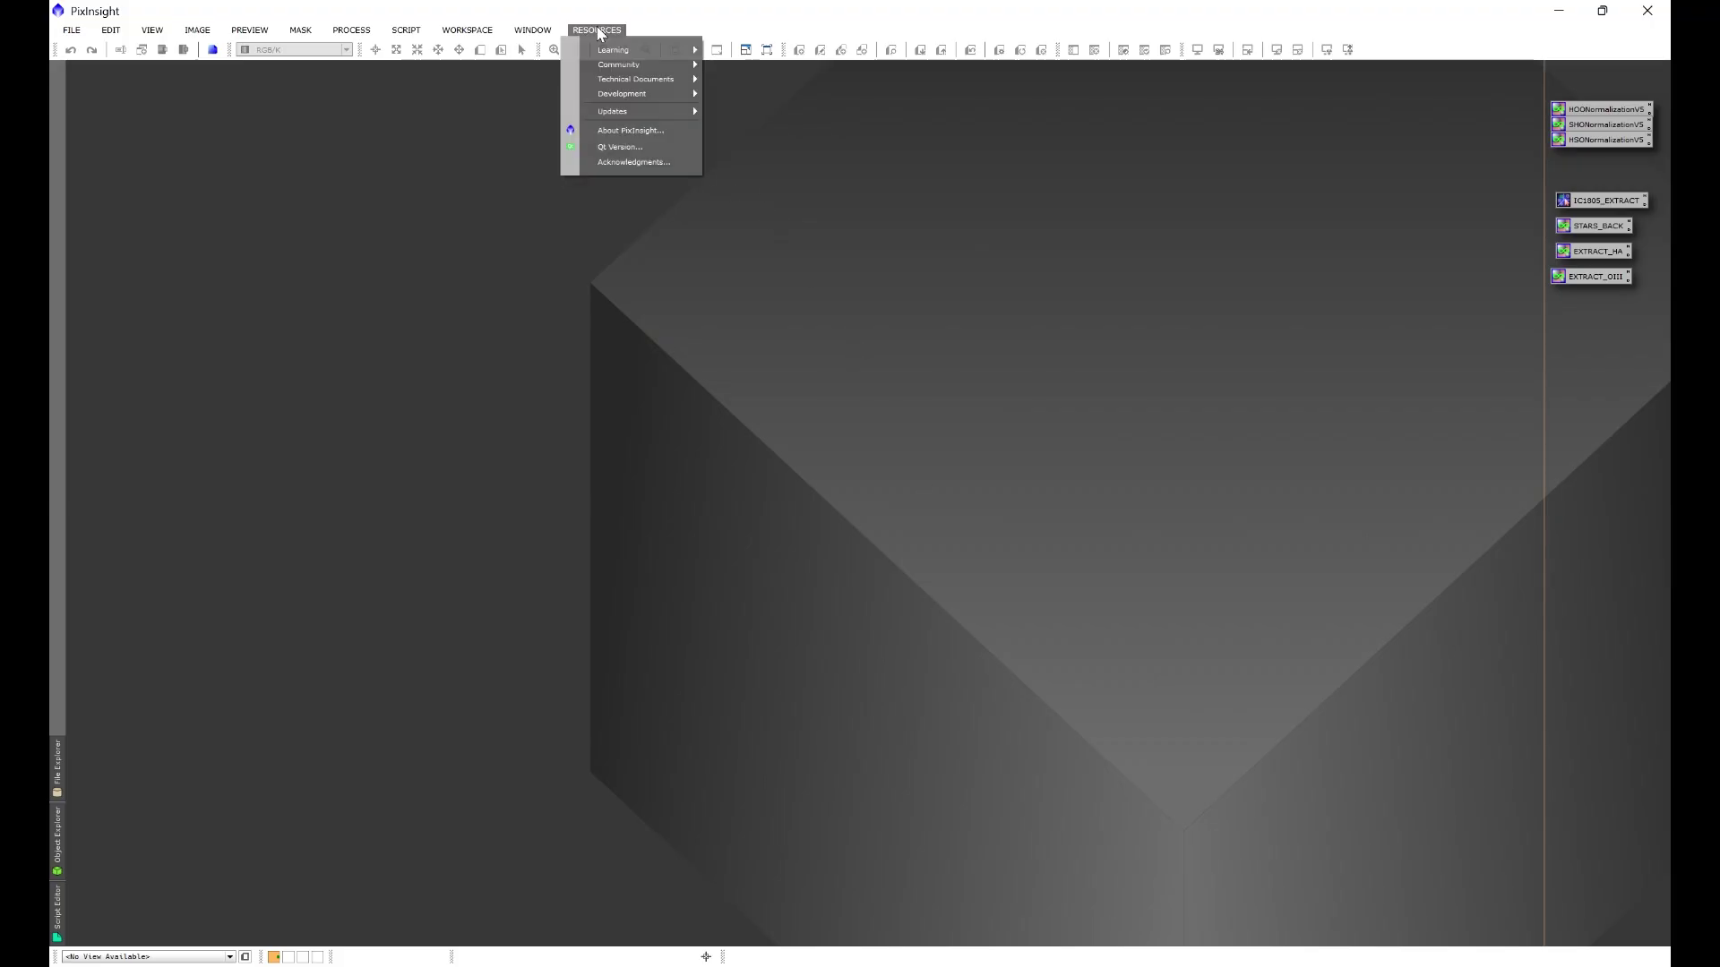
click(630, 131)
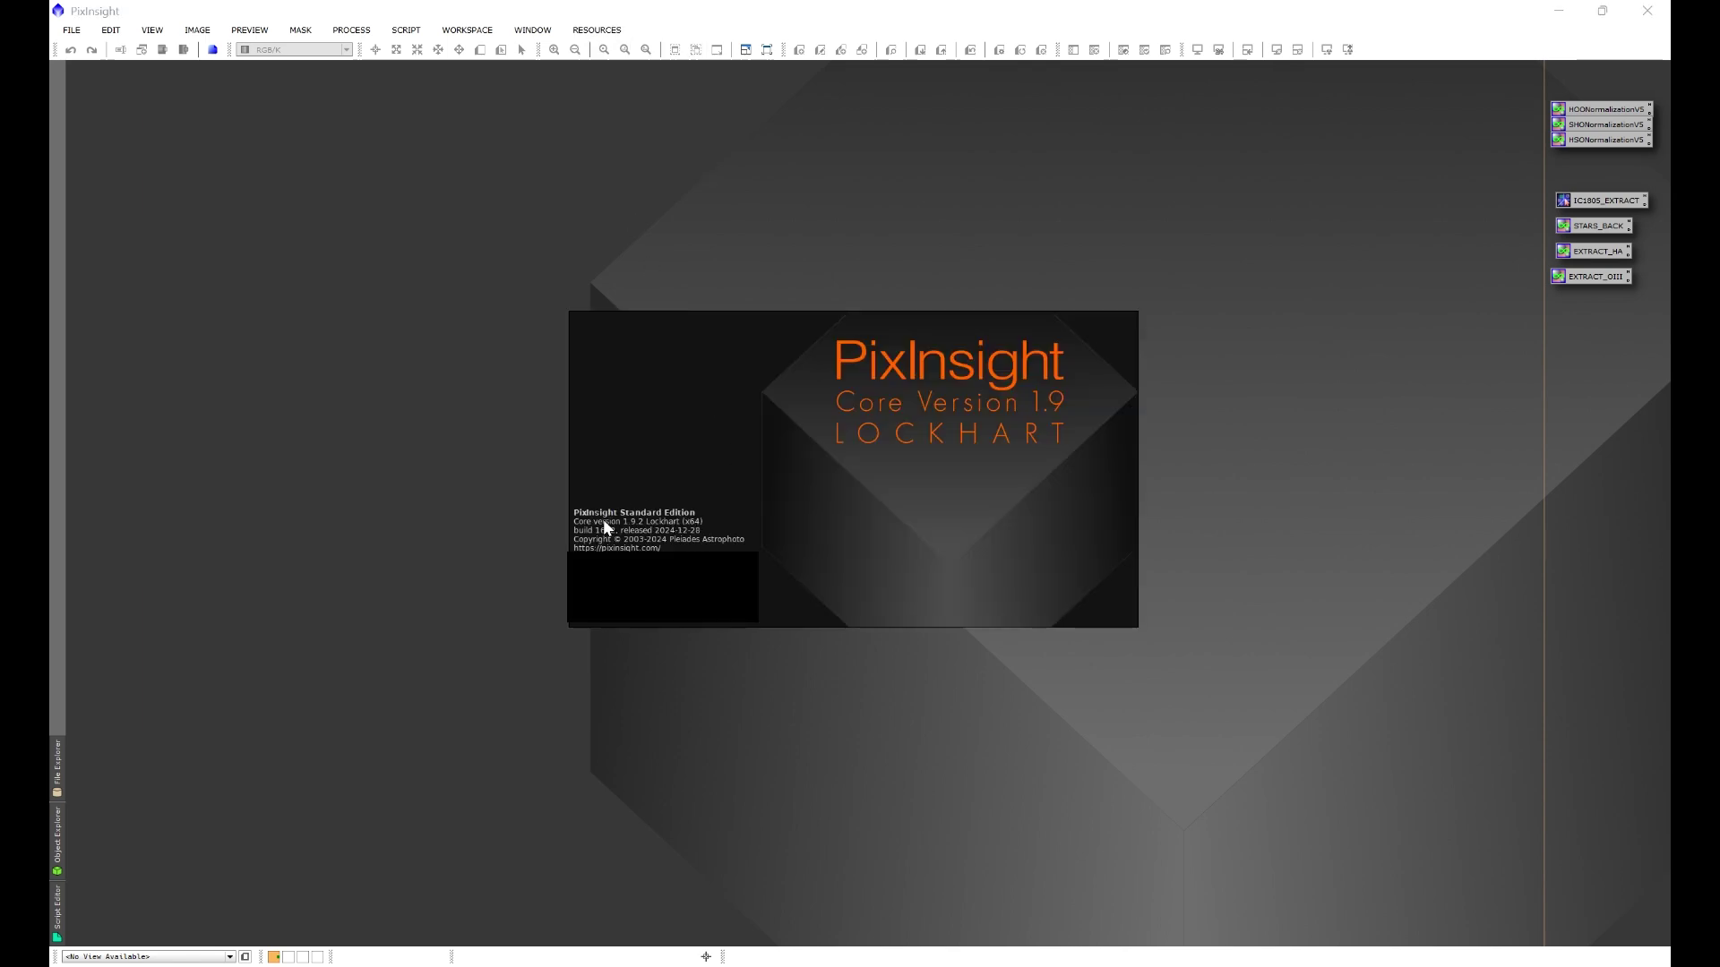
click(840, 498)
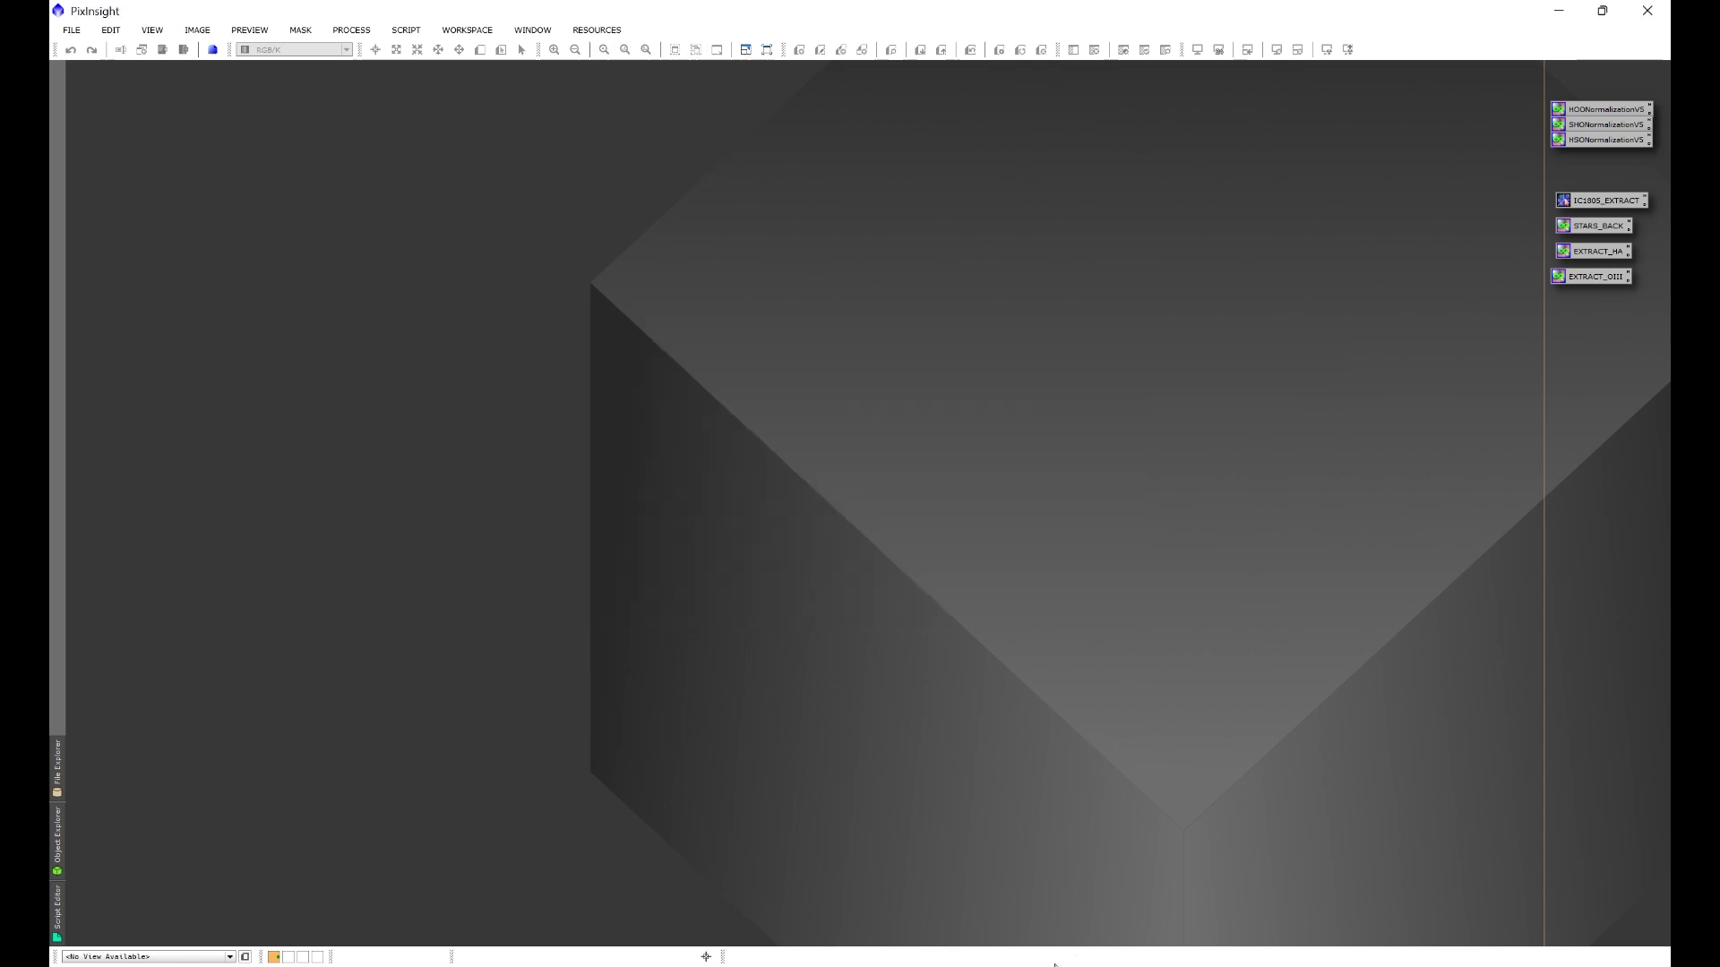
Step: Copy the HLPAstroScripts repository address for PixInsight 1.9.1 and higher from Edge's address bar
key(alt+Tab)
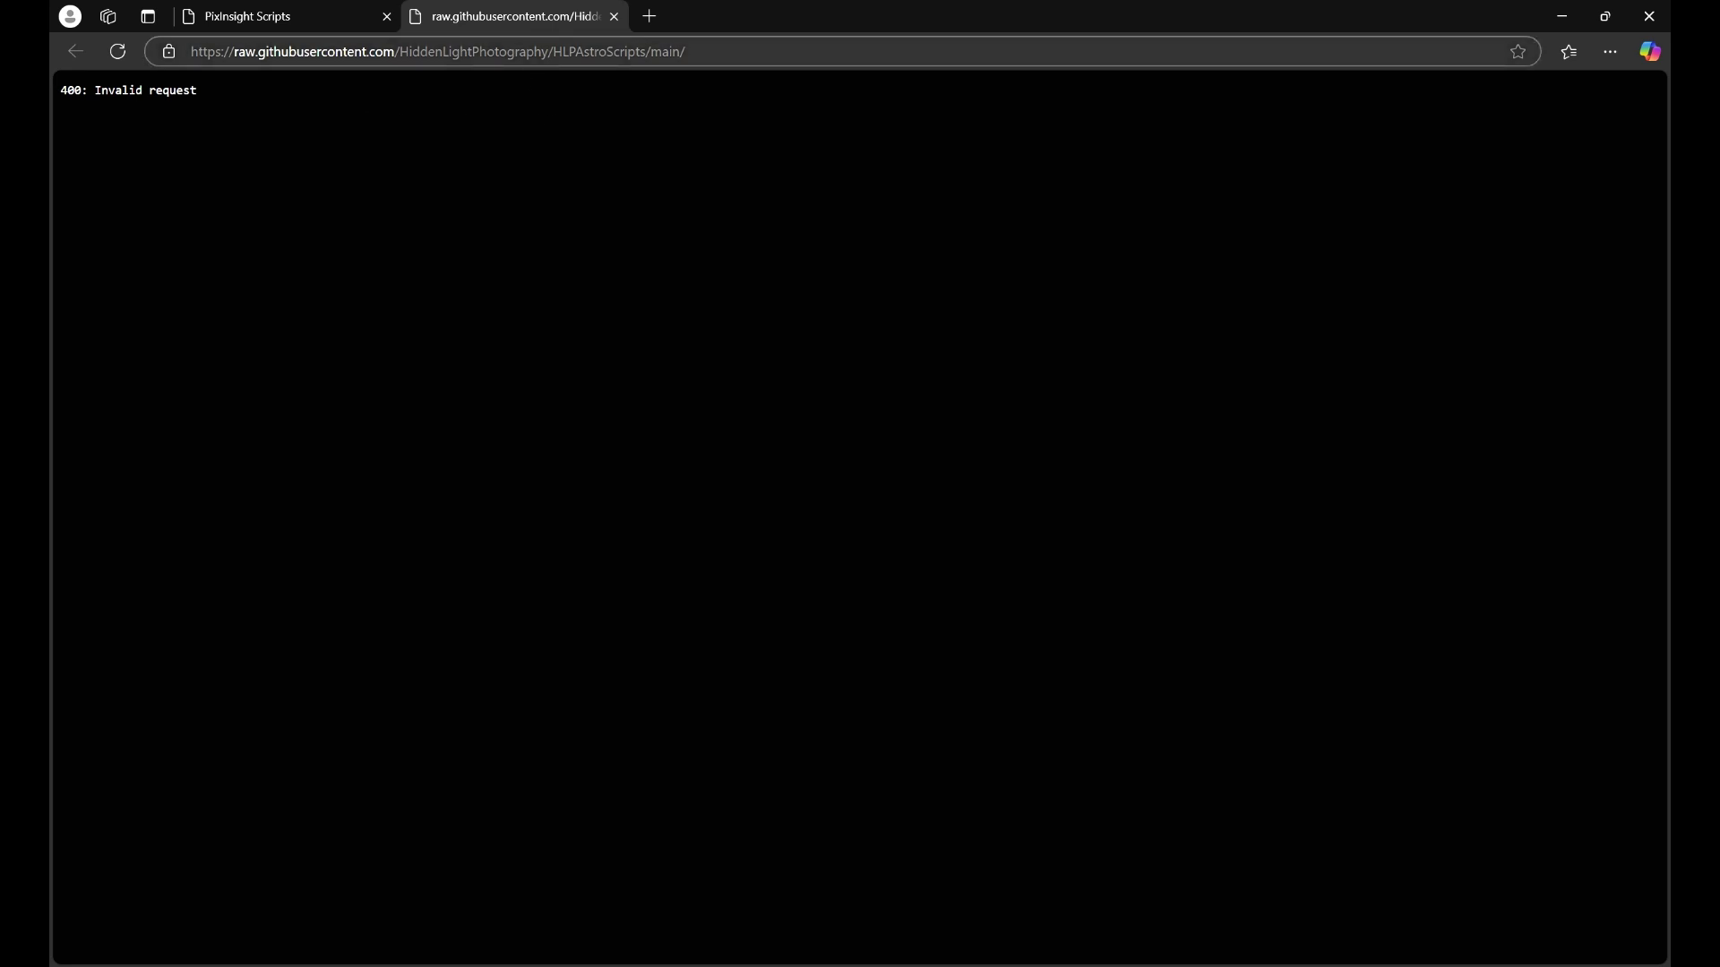
click(567, 54)
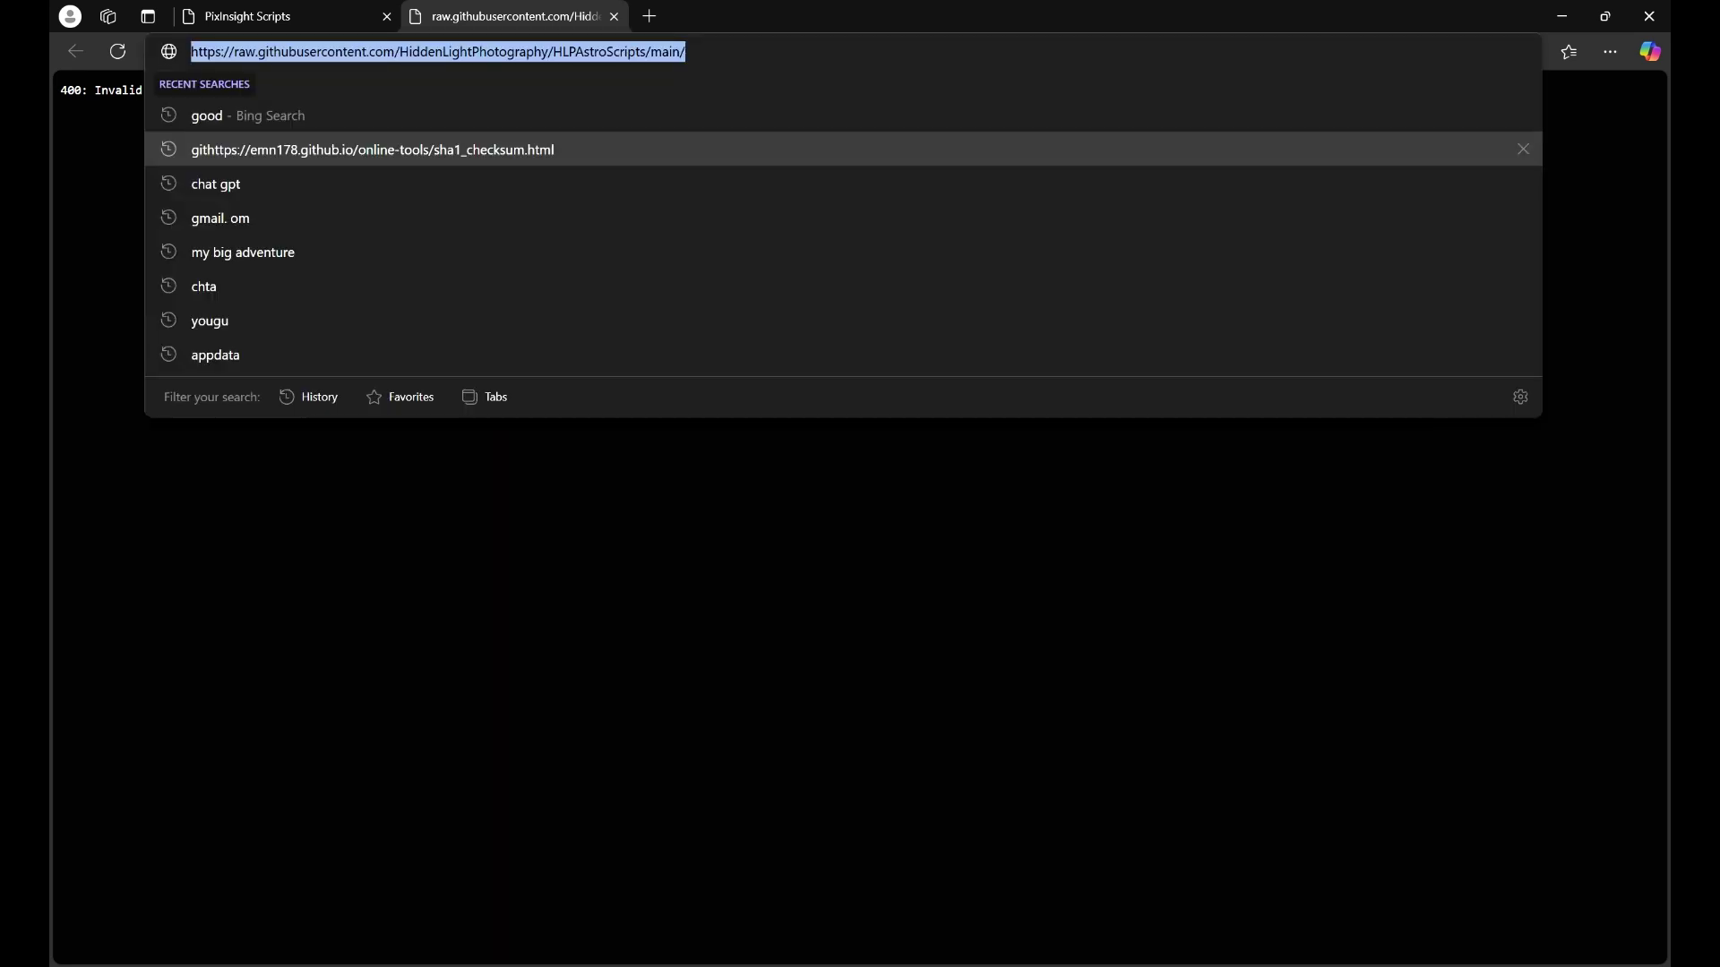
right_click(456, 47)
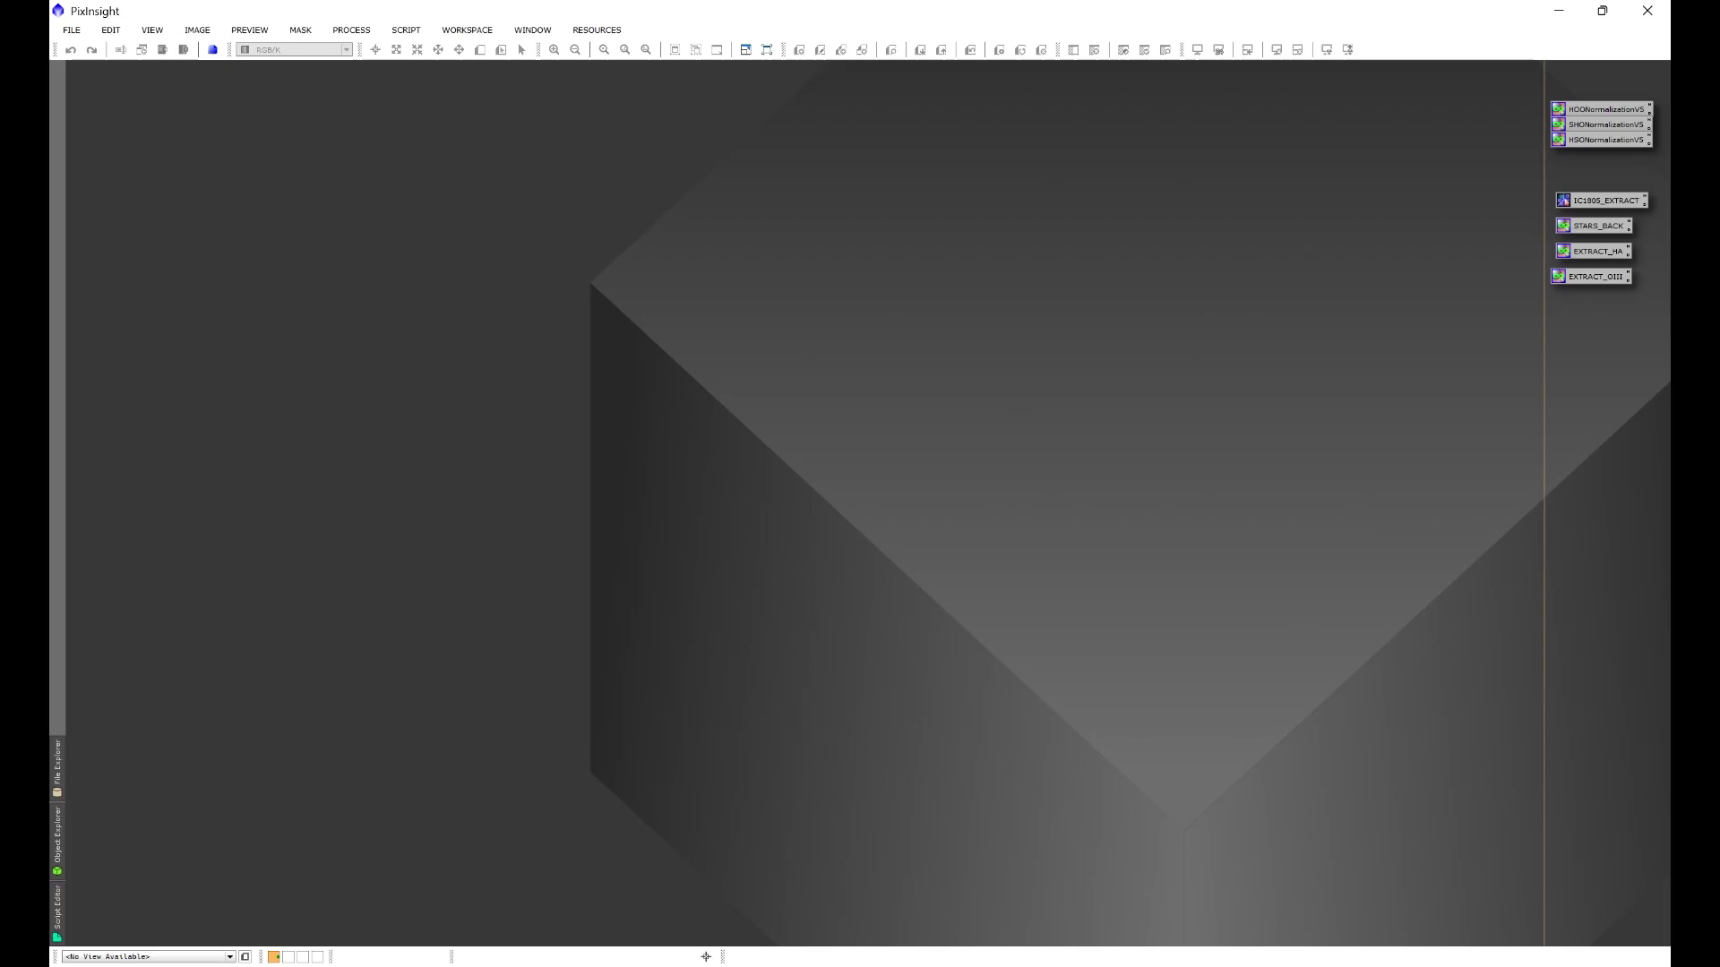
click(597, 29)
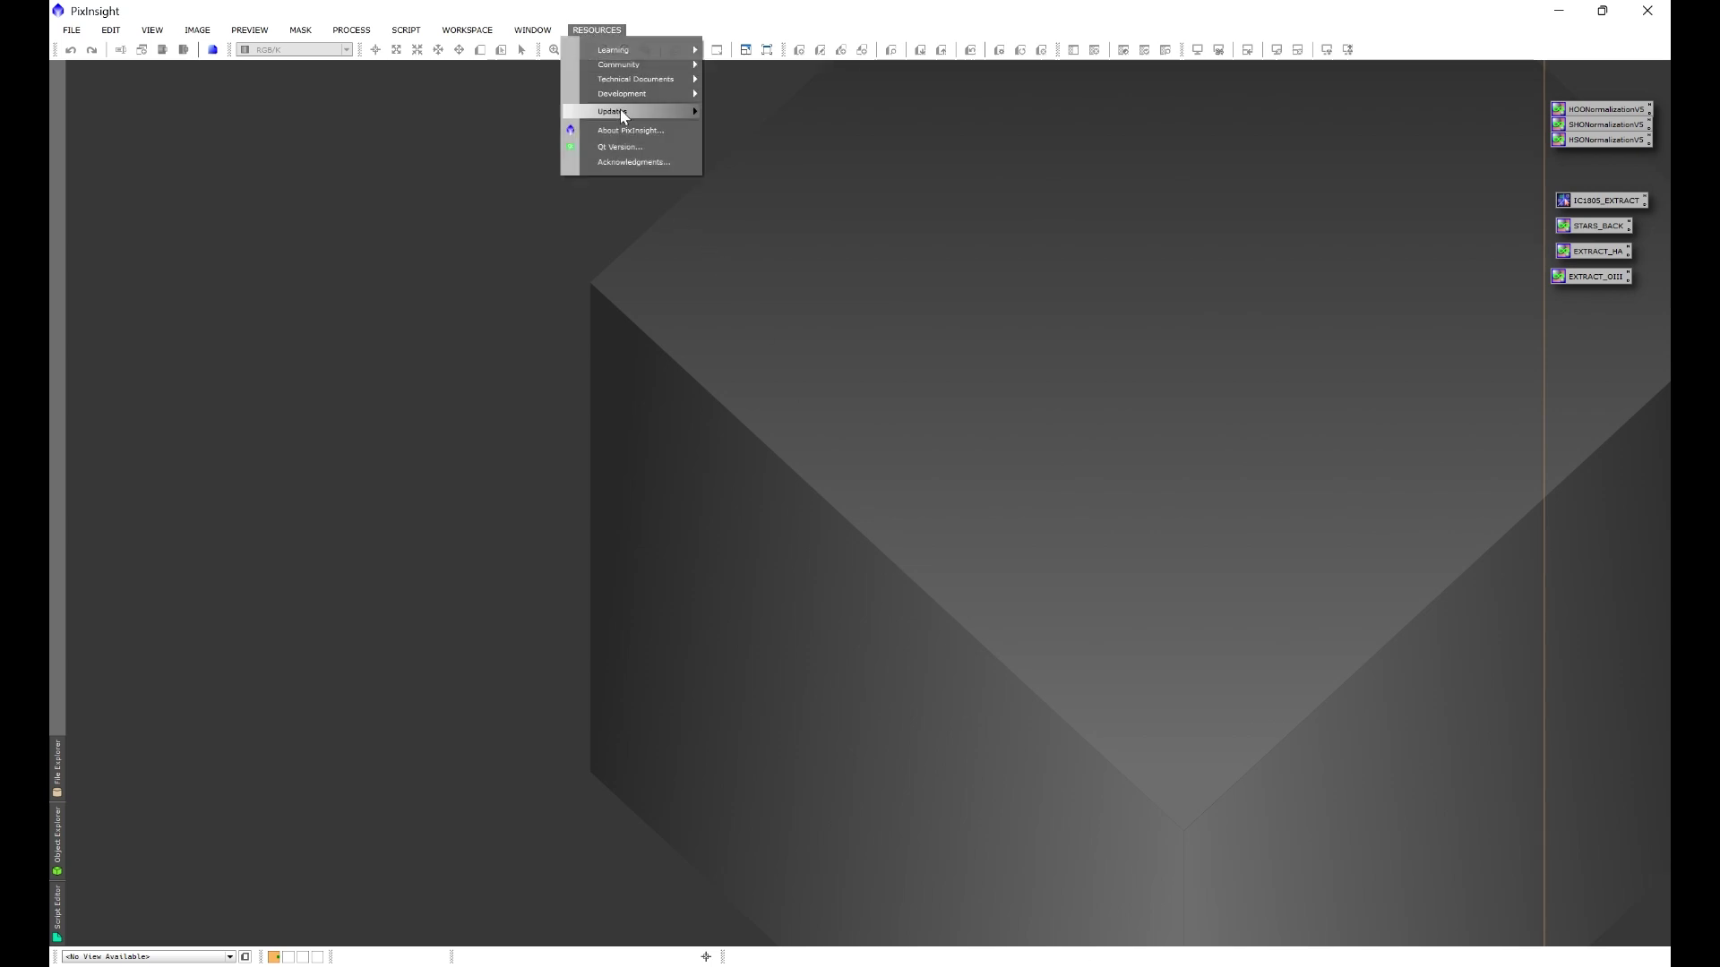
Step: Add the pasted HLPAstroScripts URL as a new repository in Manage Update Repositories
mouse_move(624, 116)
click(733, 114)
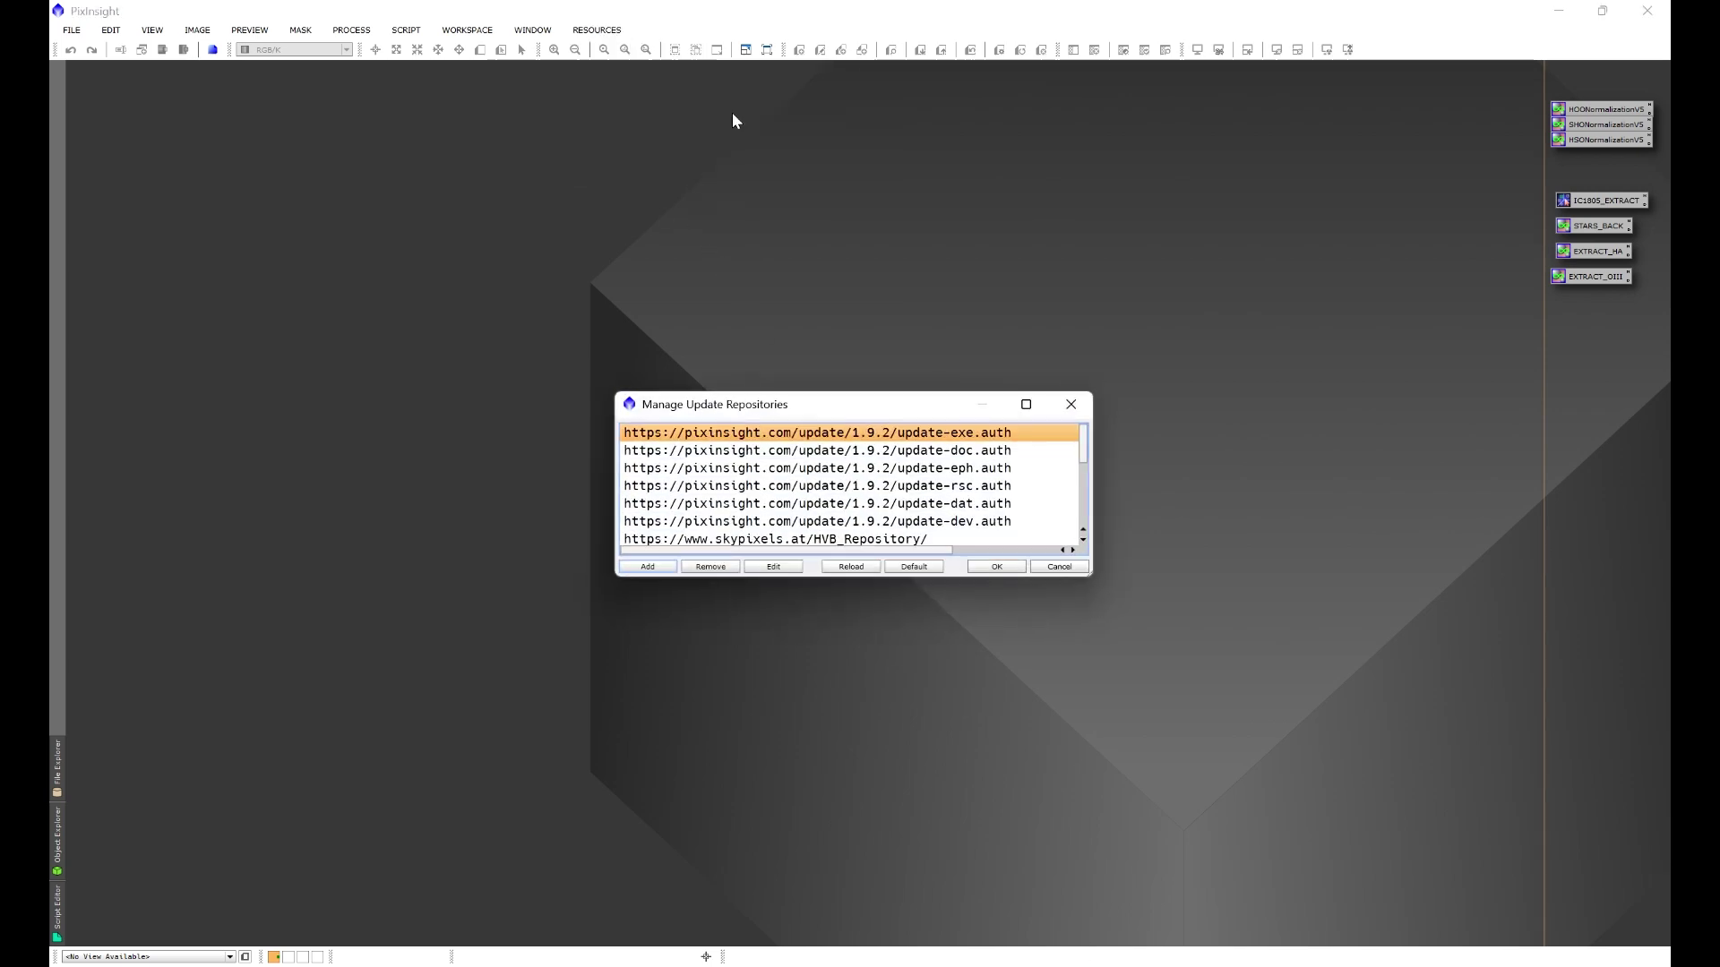
scroll(851, 484, down, 3)
click(648, 566)
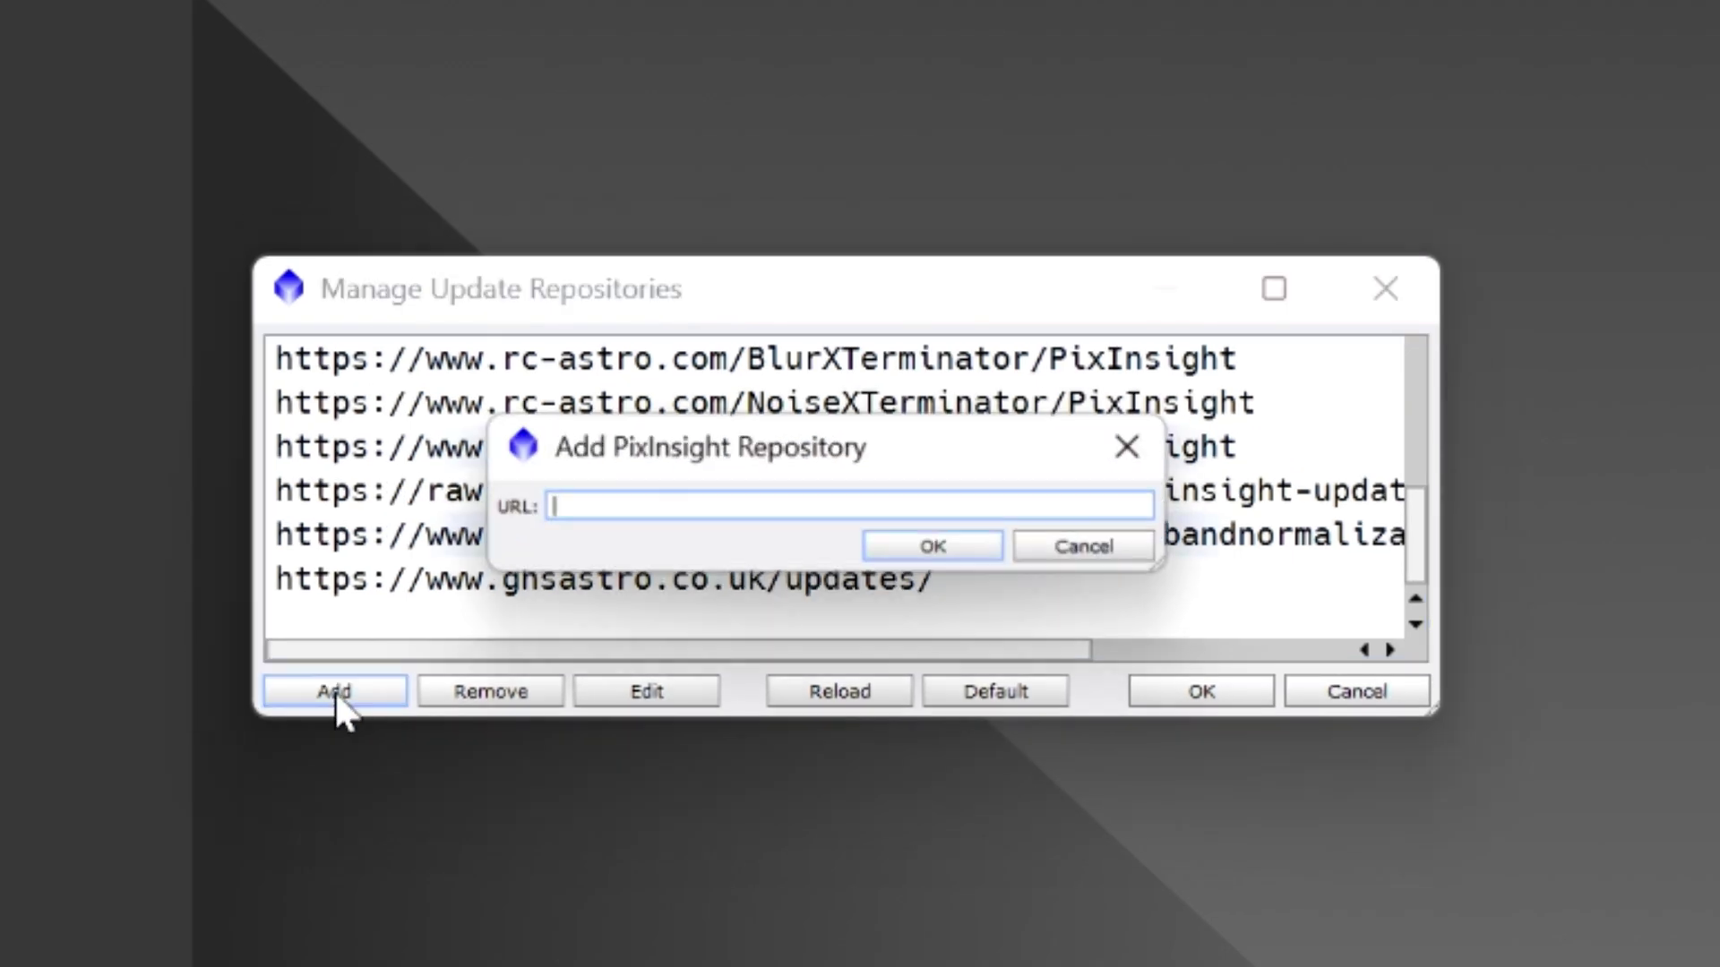
right_click(652, 517)
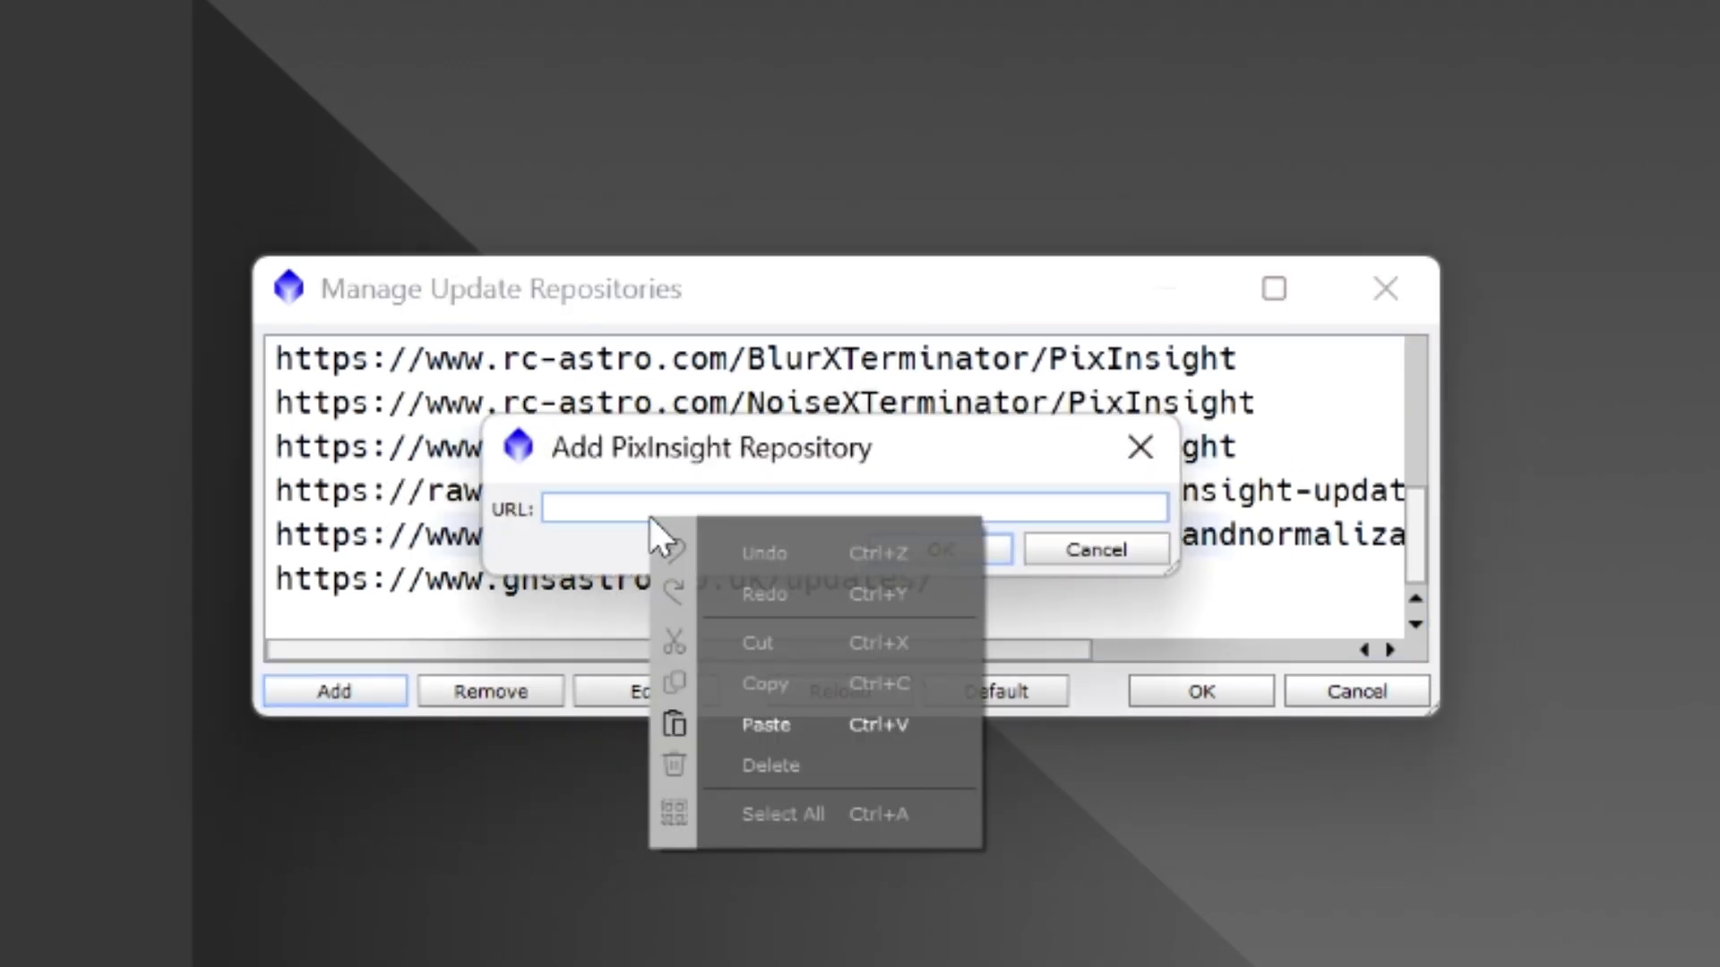
click(741, 722)
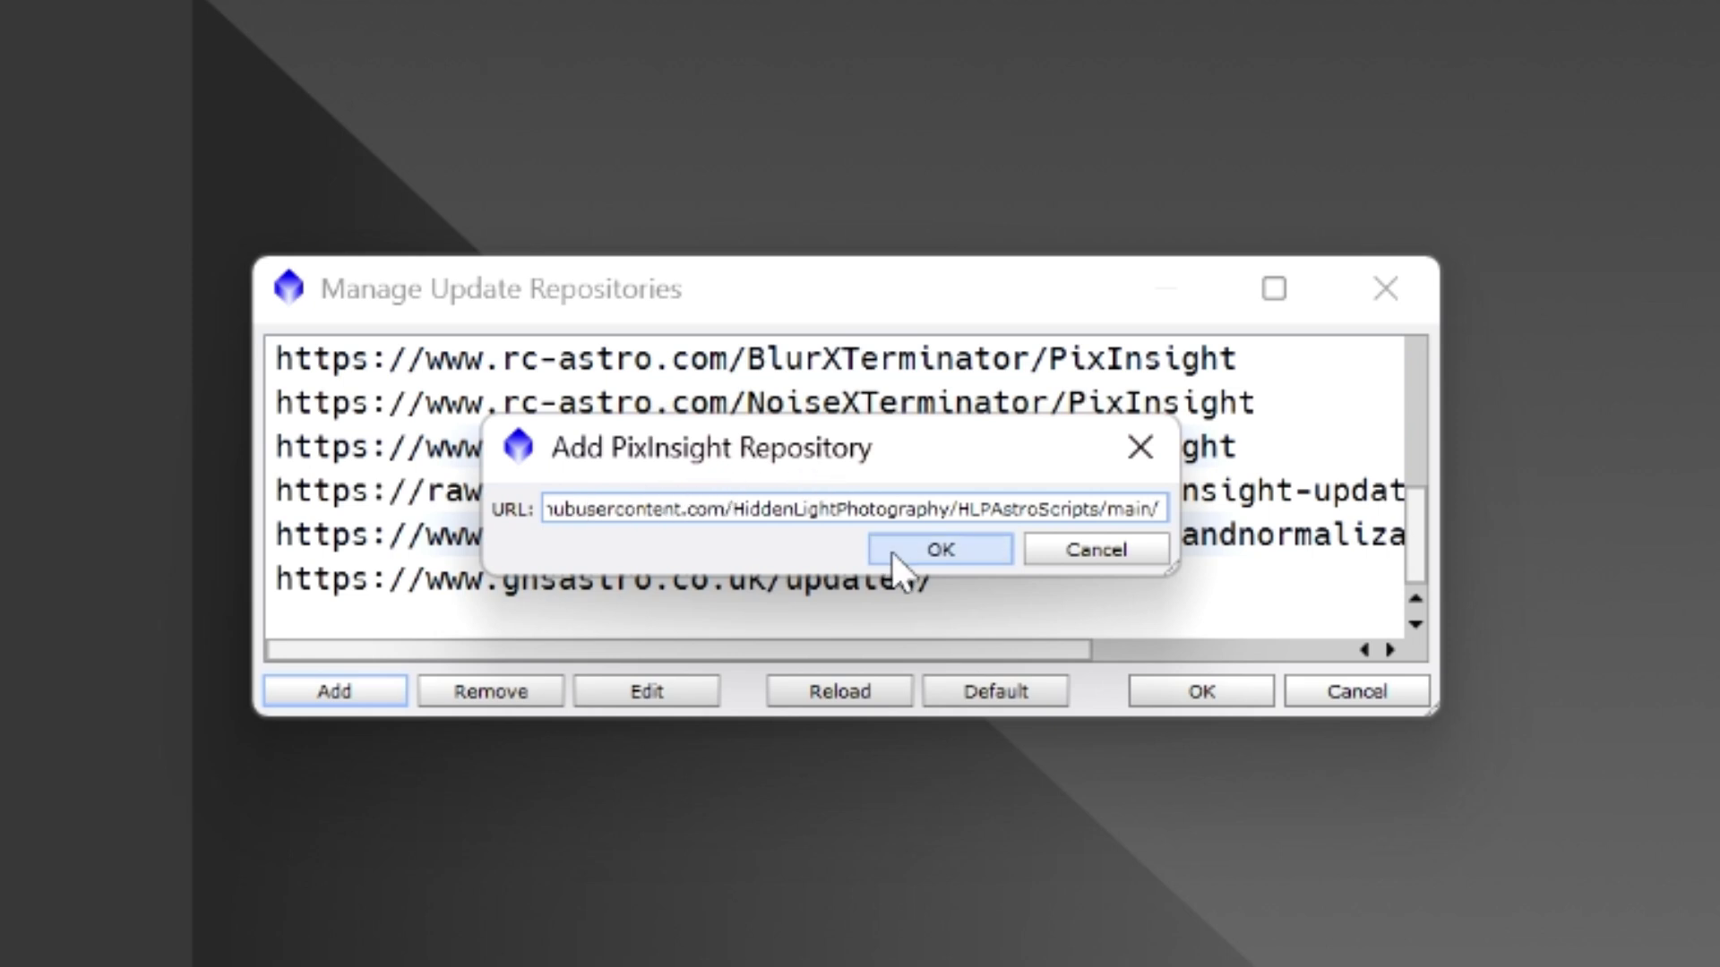
click(1120, 475)
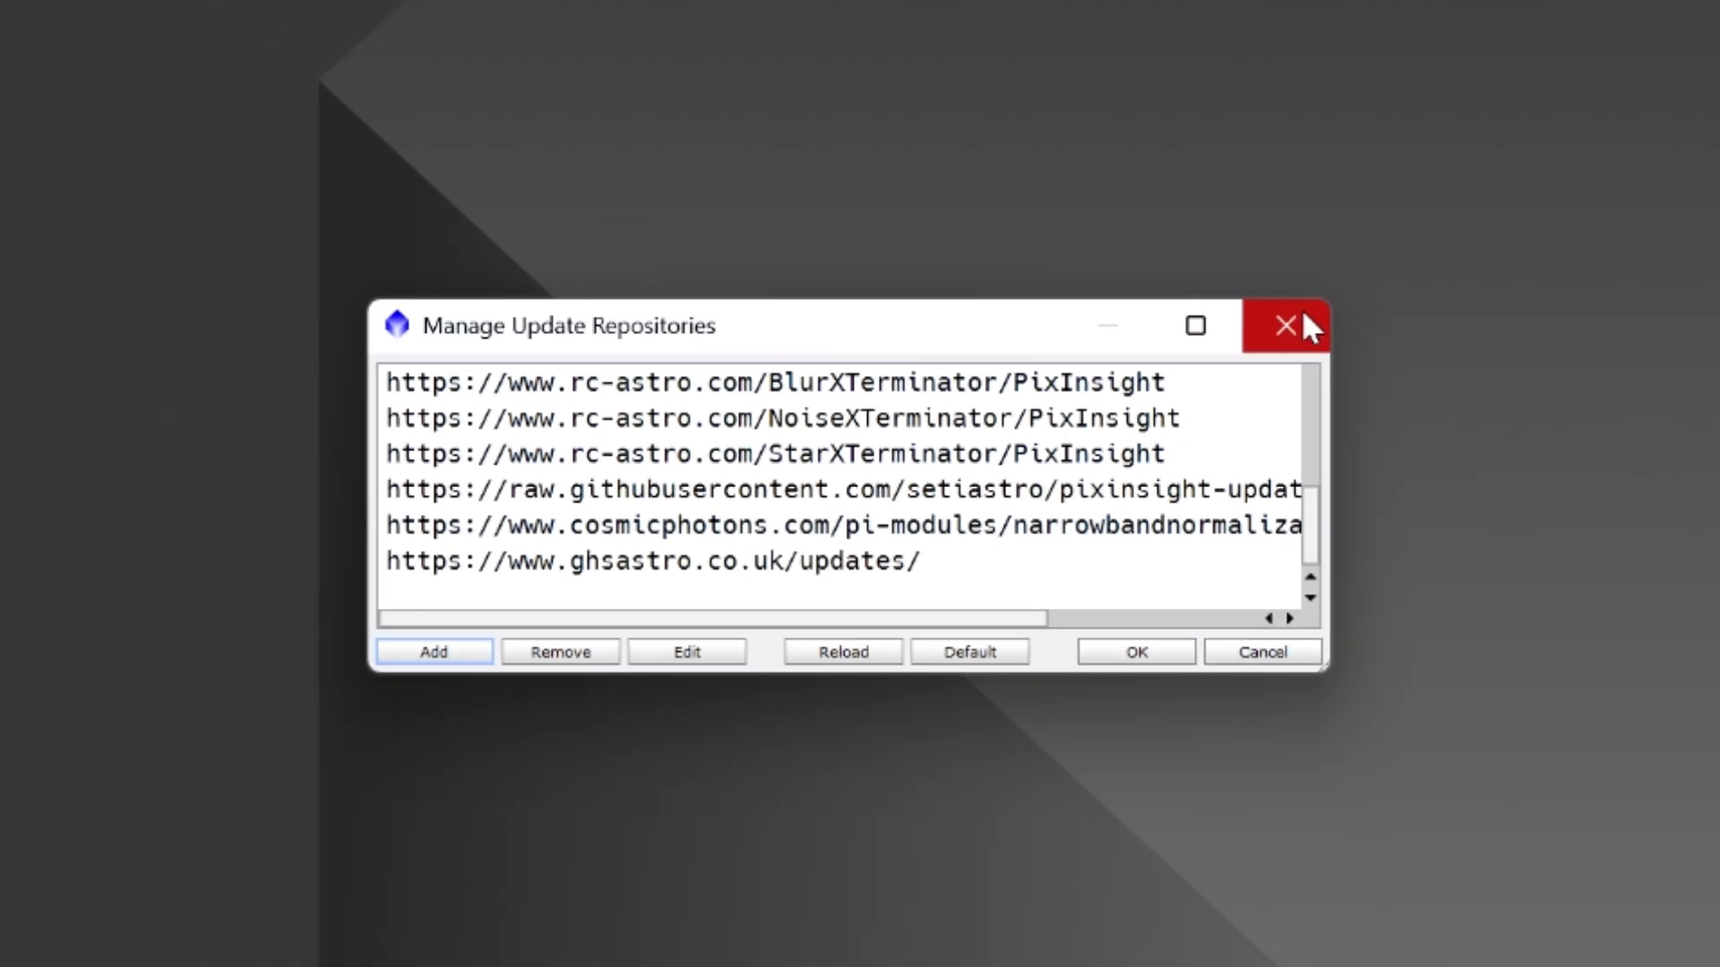
click(1303, 308)
Step: Run Resources > Updates > Check for Updates and dismiss the no-updates-available message
click(614, 33)
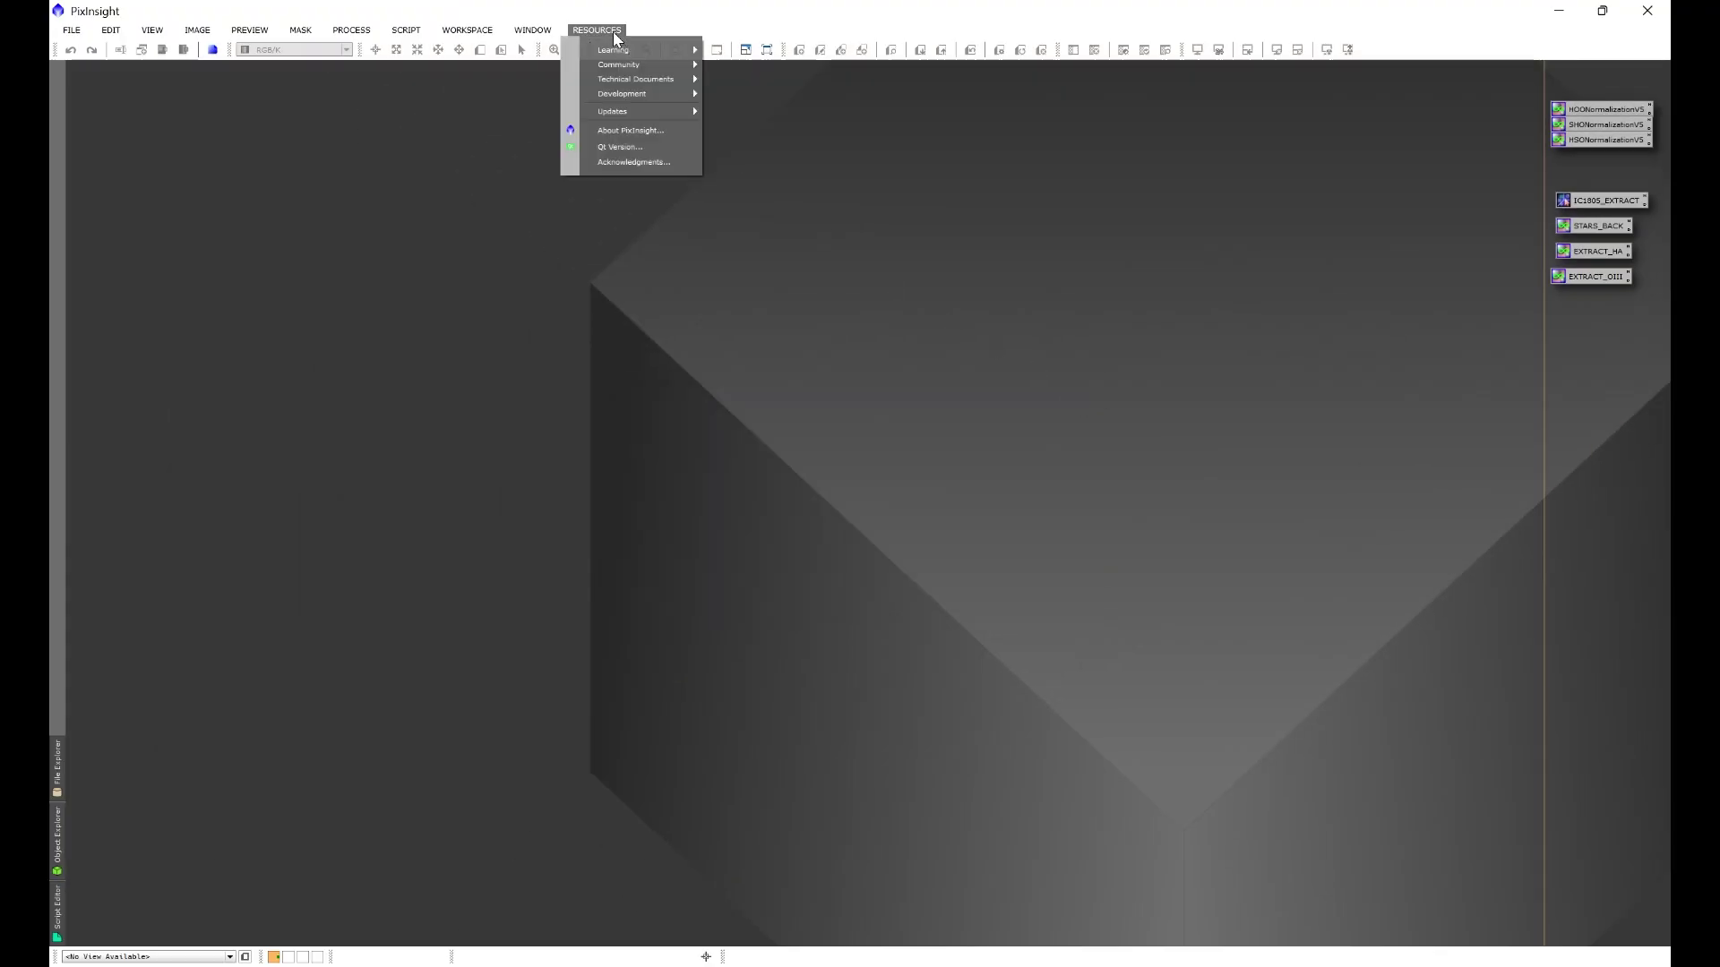
mouse_move(627, 111)
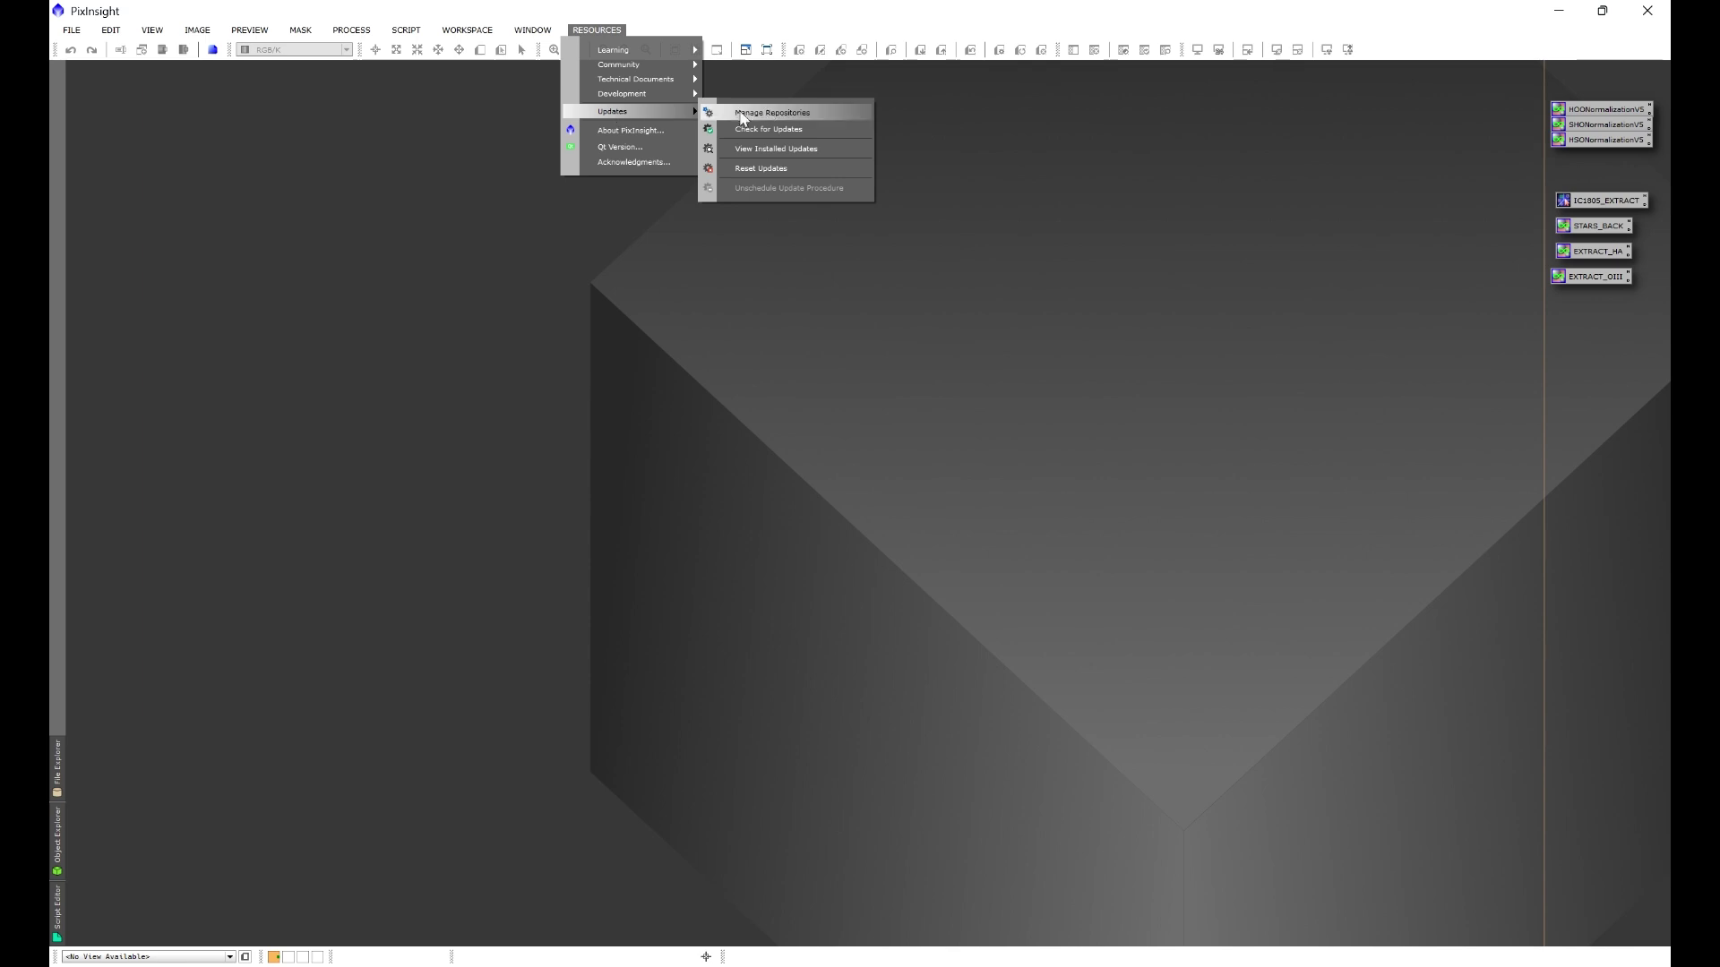
click(795, 130)
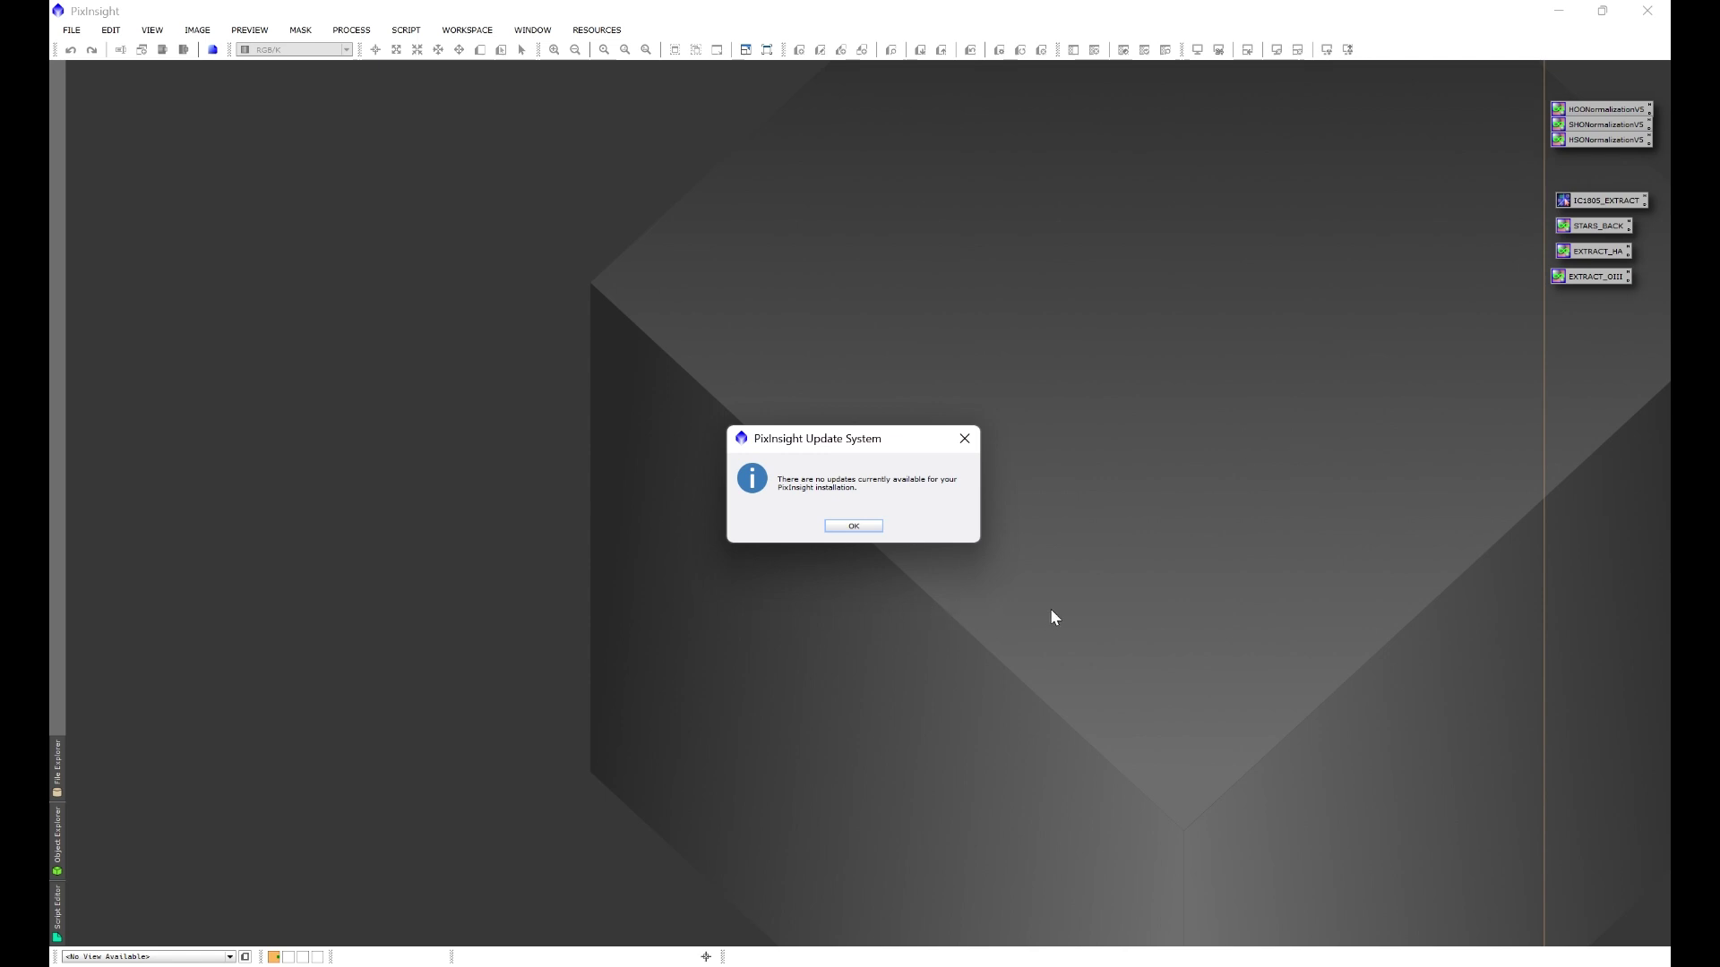
click(964, 438)
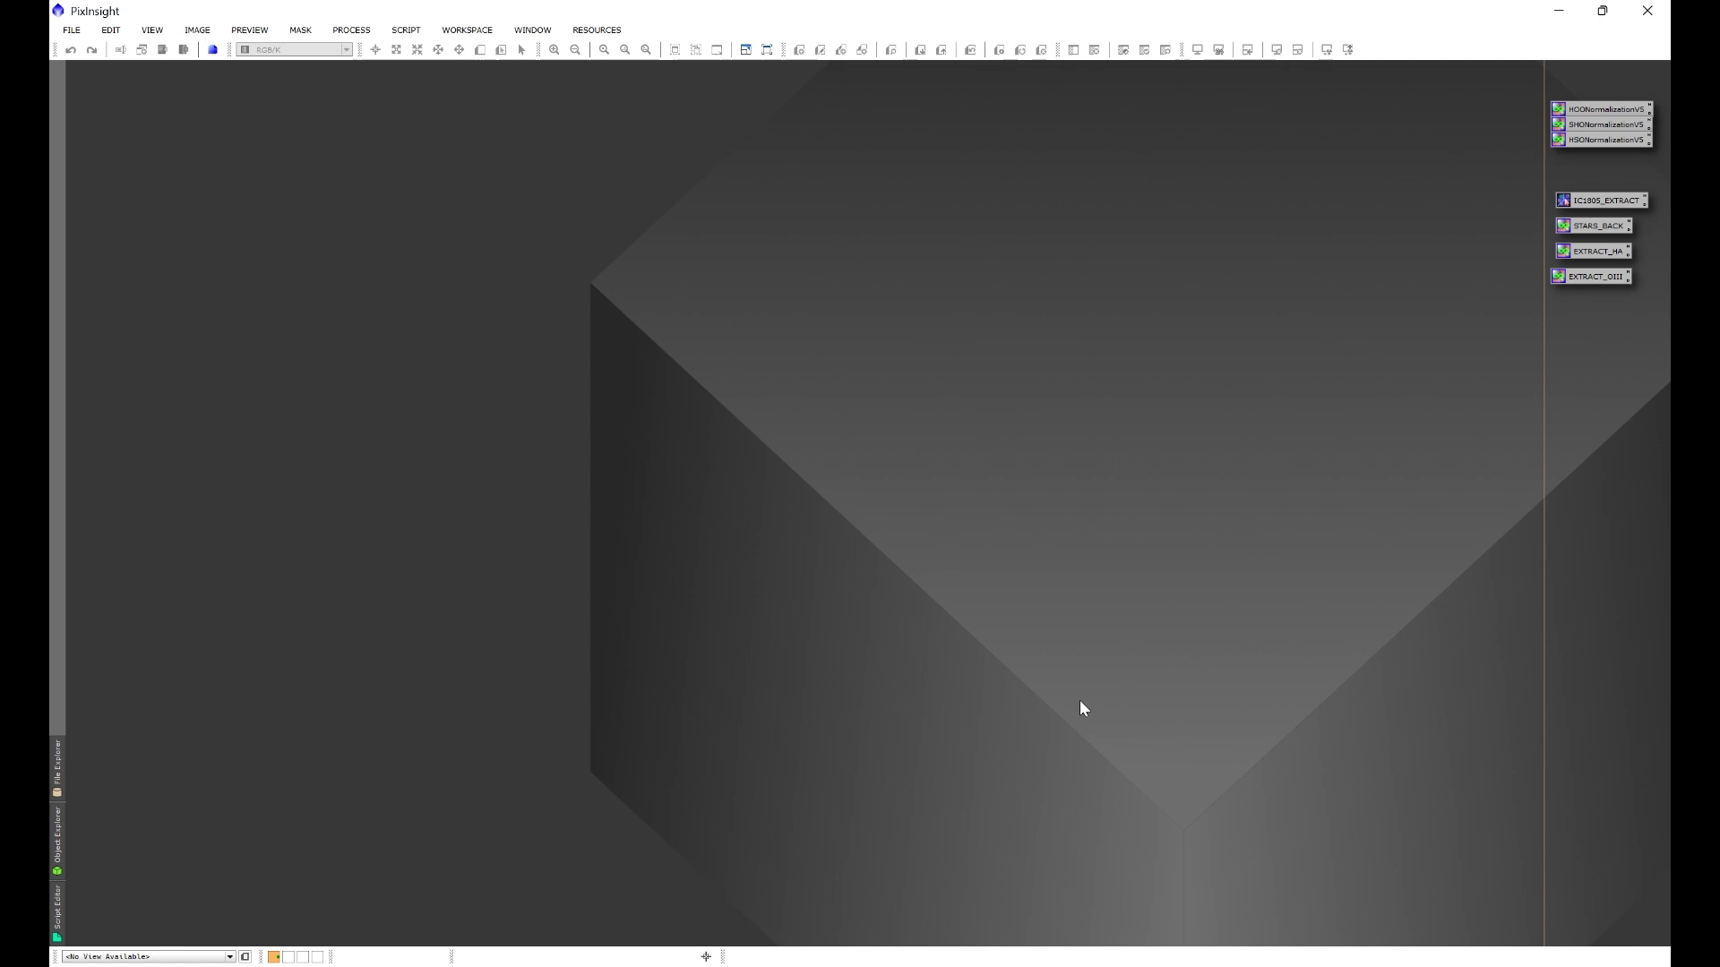
click(412, 33)
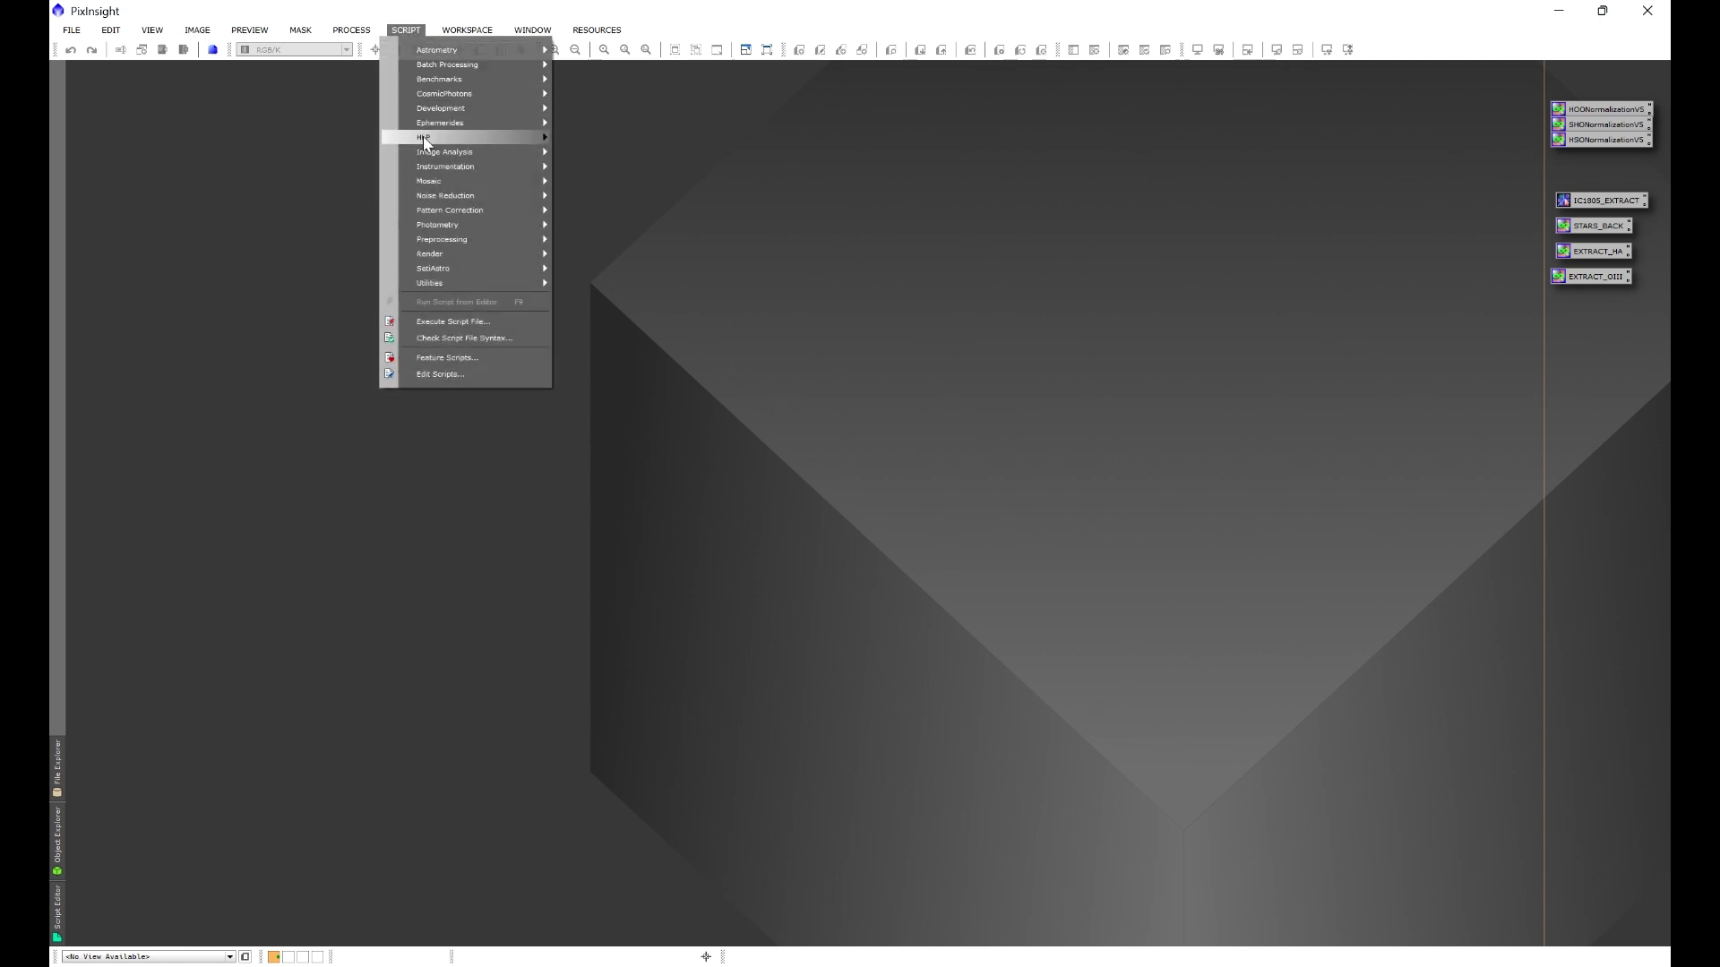
mouse_move(426, 139)
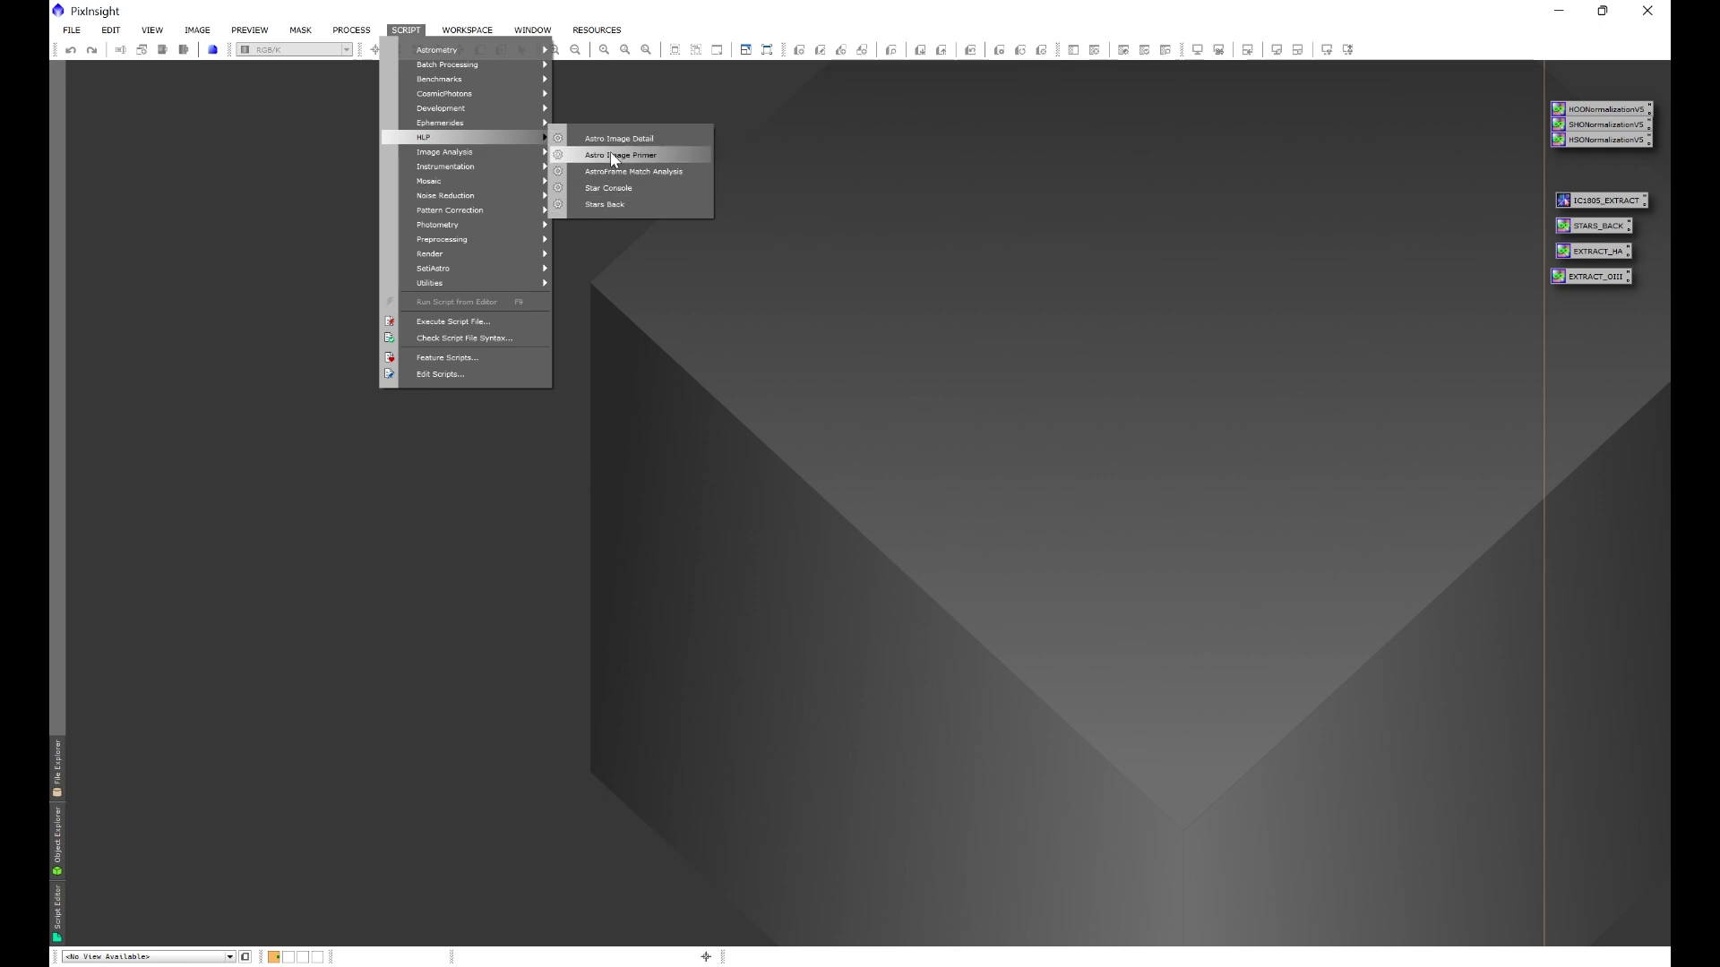
key(Escape)
key(Escape)
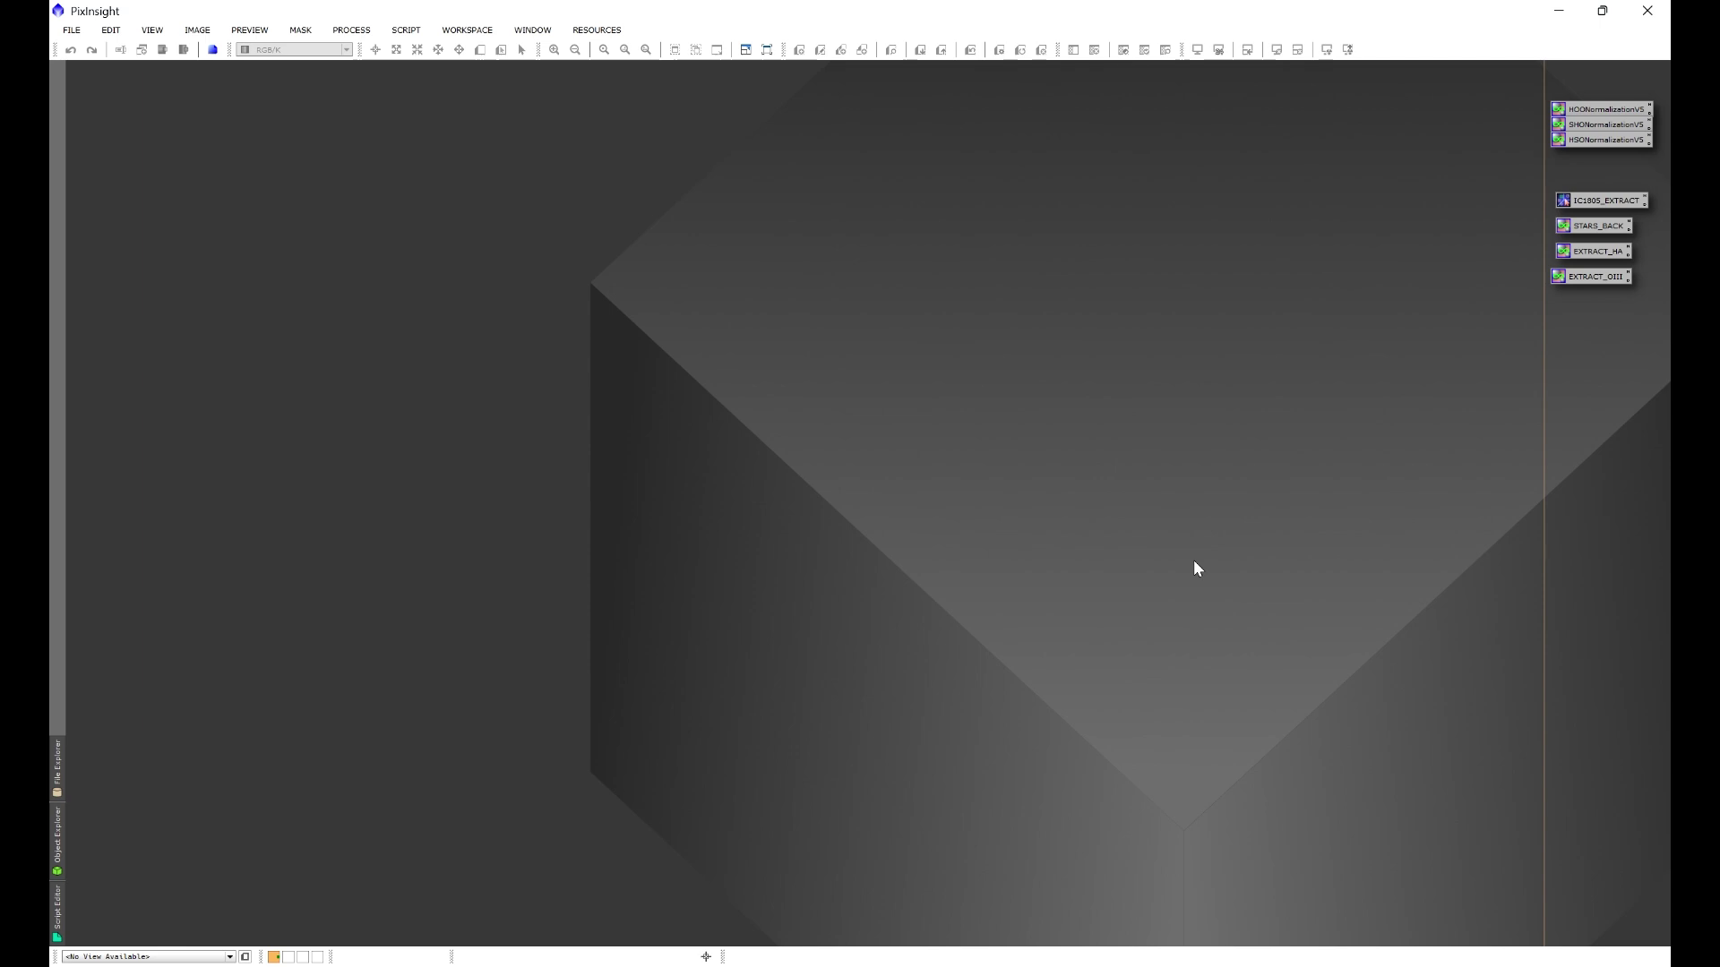
click(406, 29)
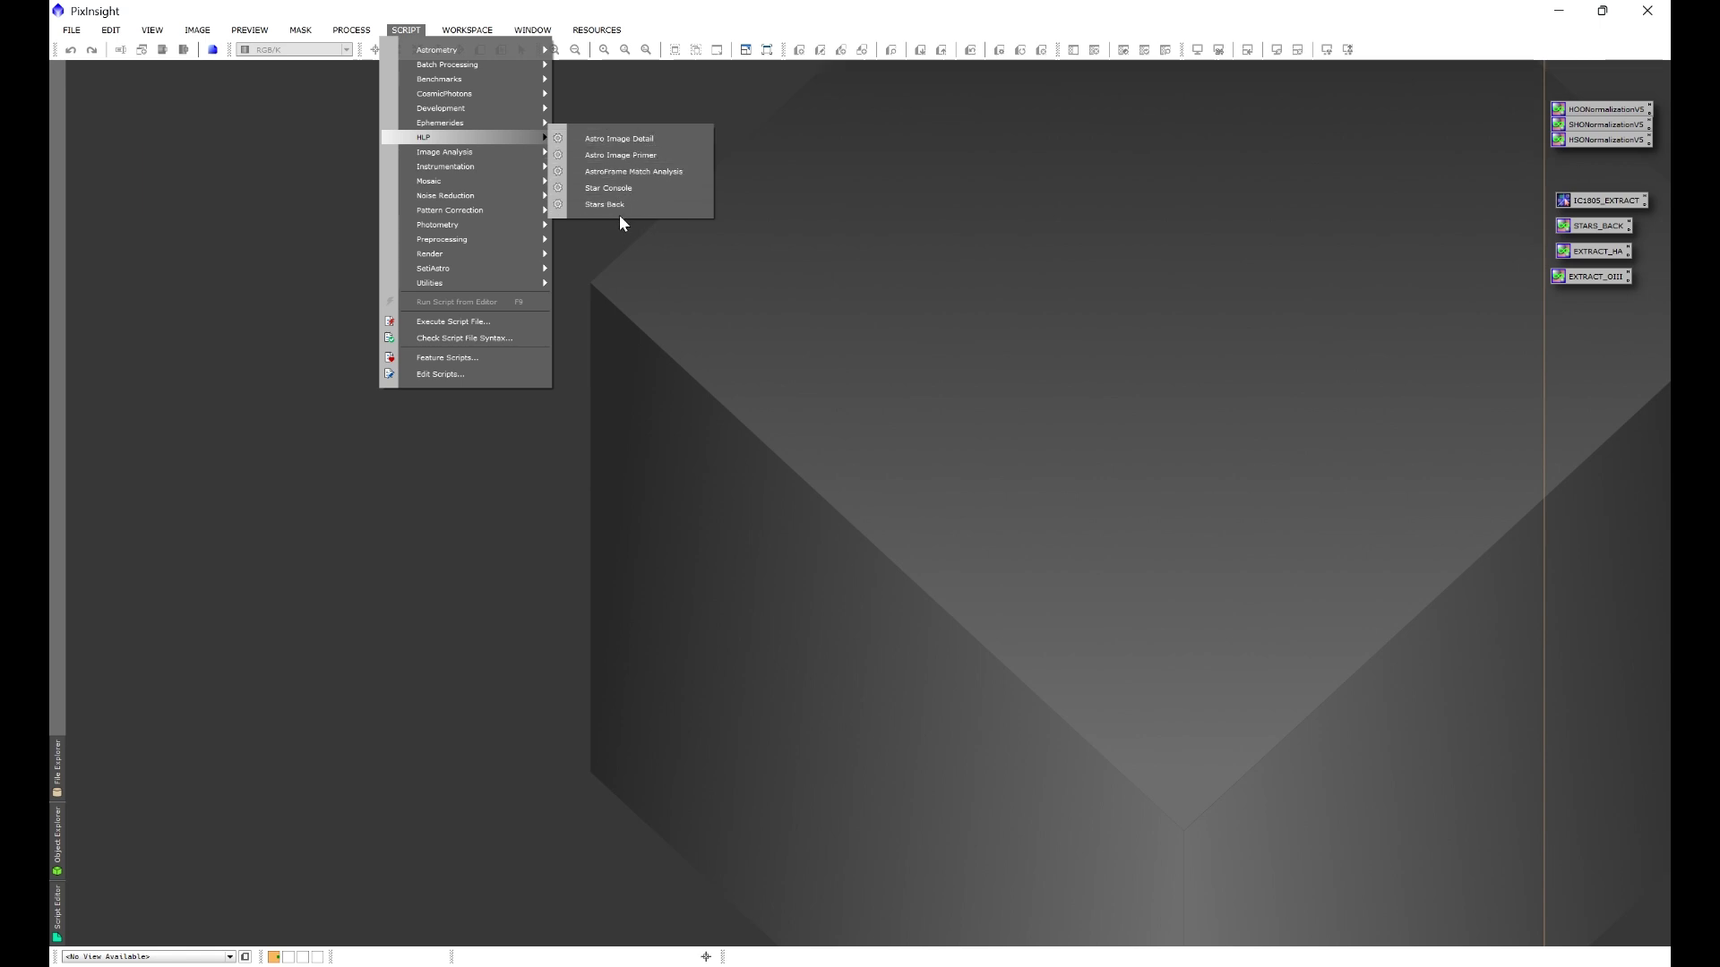
click(1171, 281)
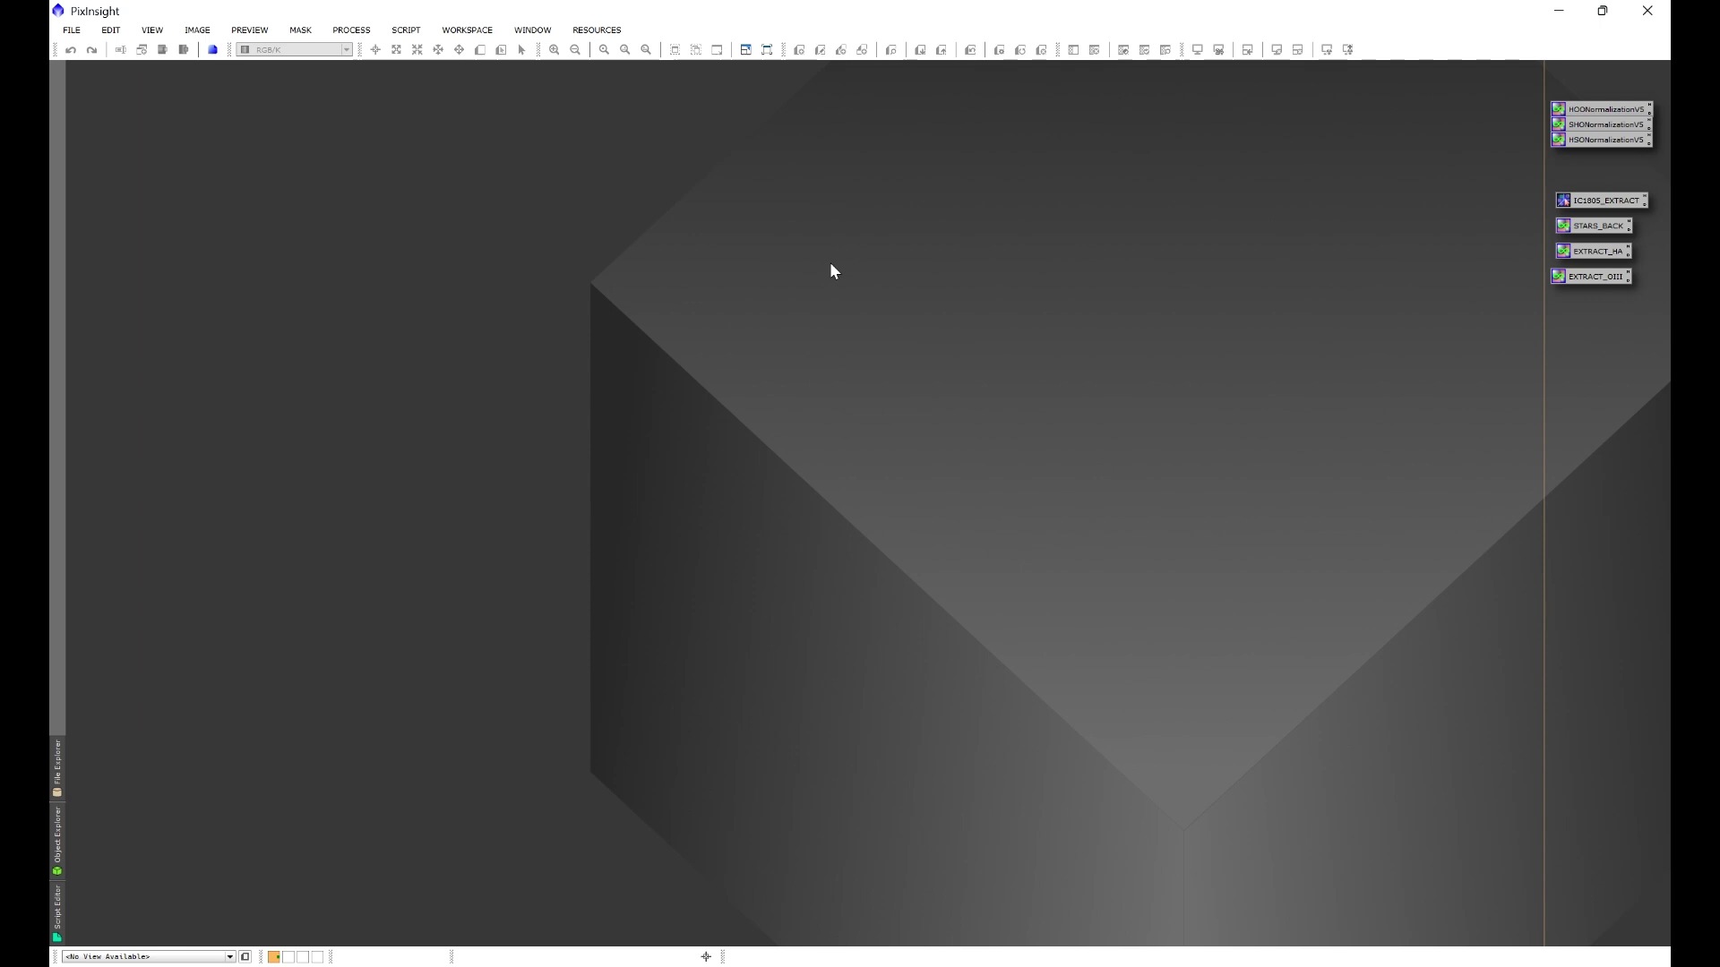
Step: Show the Resources > Updates submenu with Manage Repositories and Reset Updates
click(617, 32)
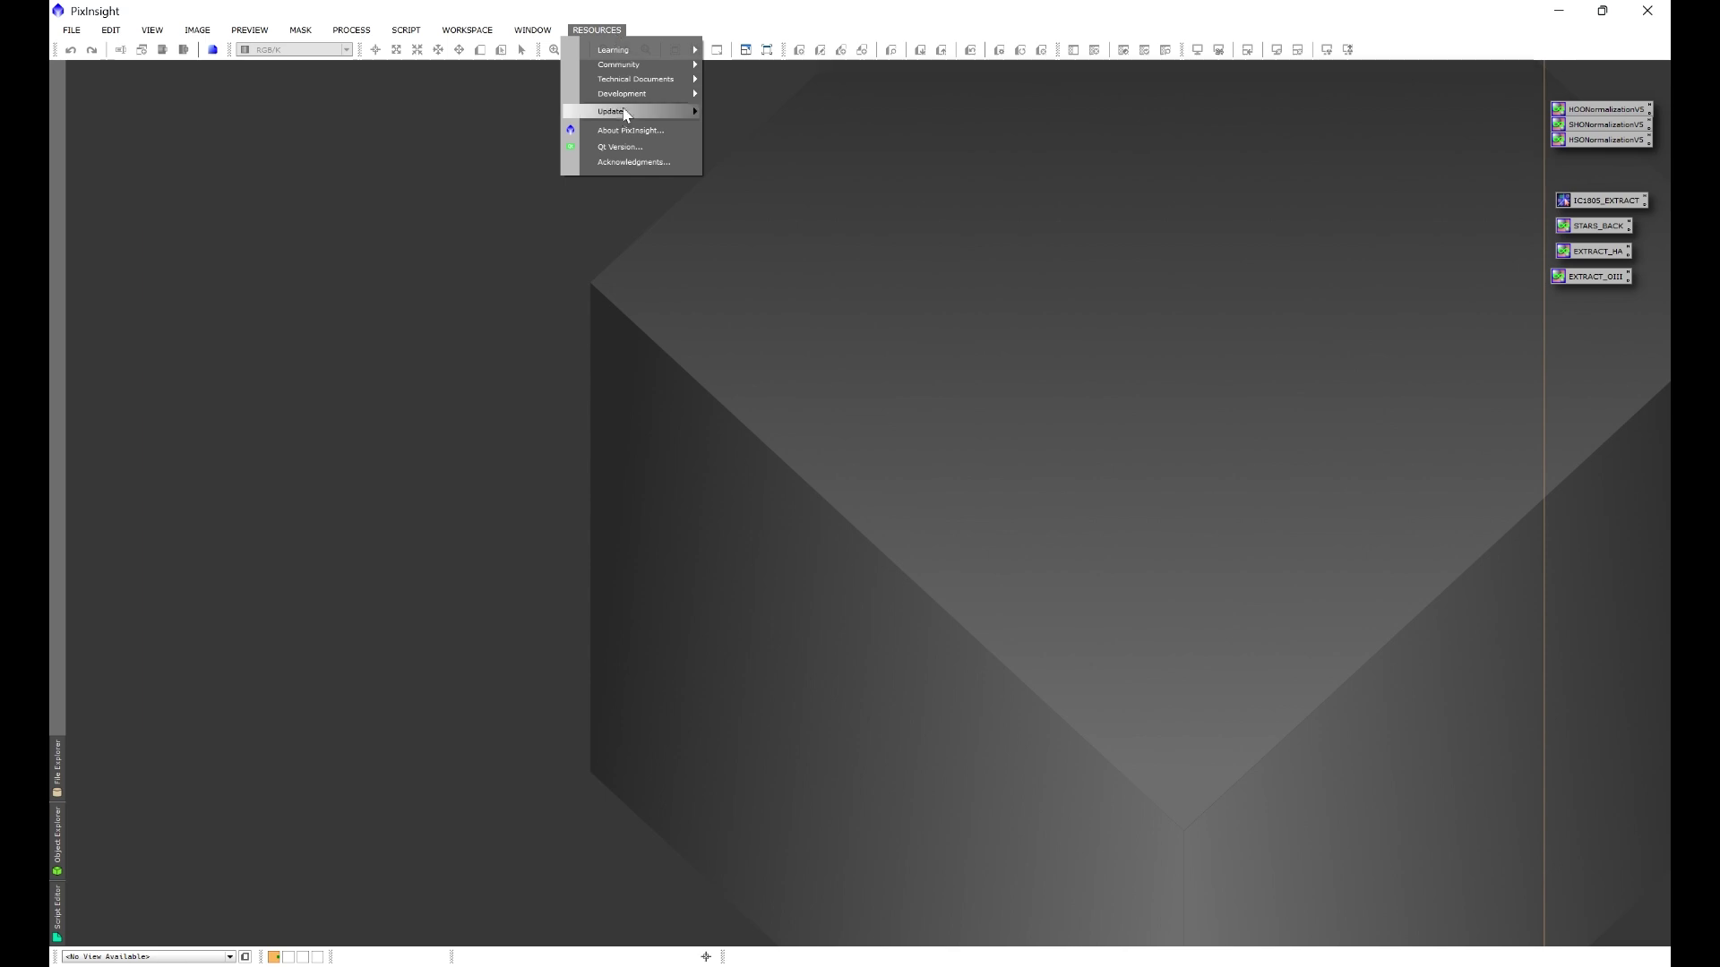
mouse_move(626, 115)
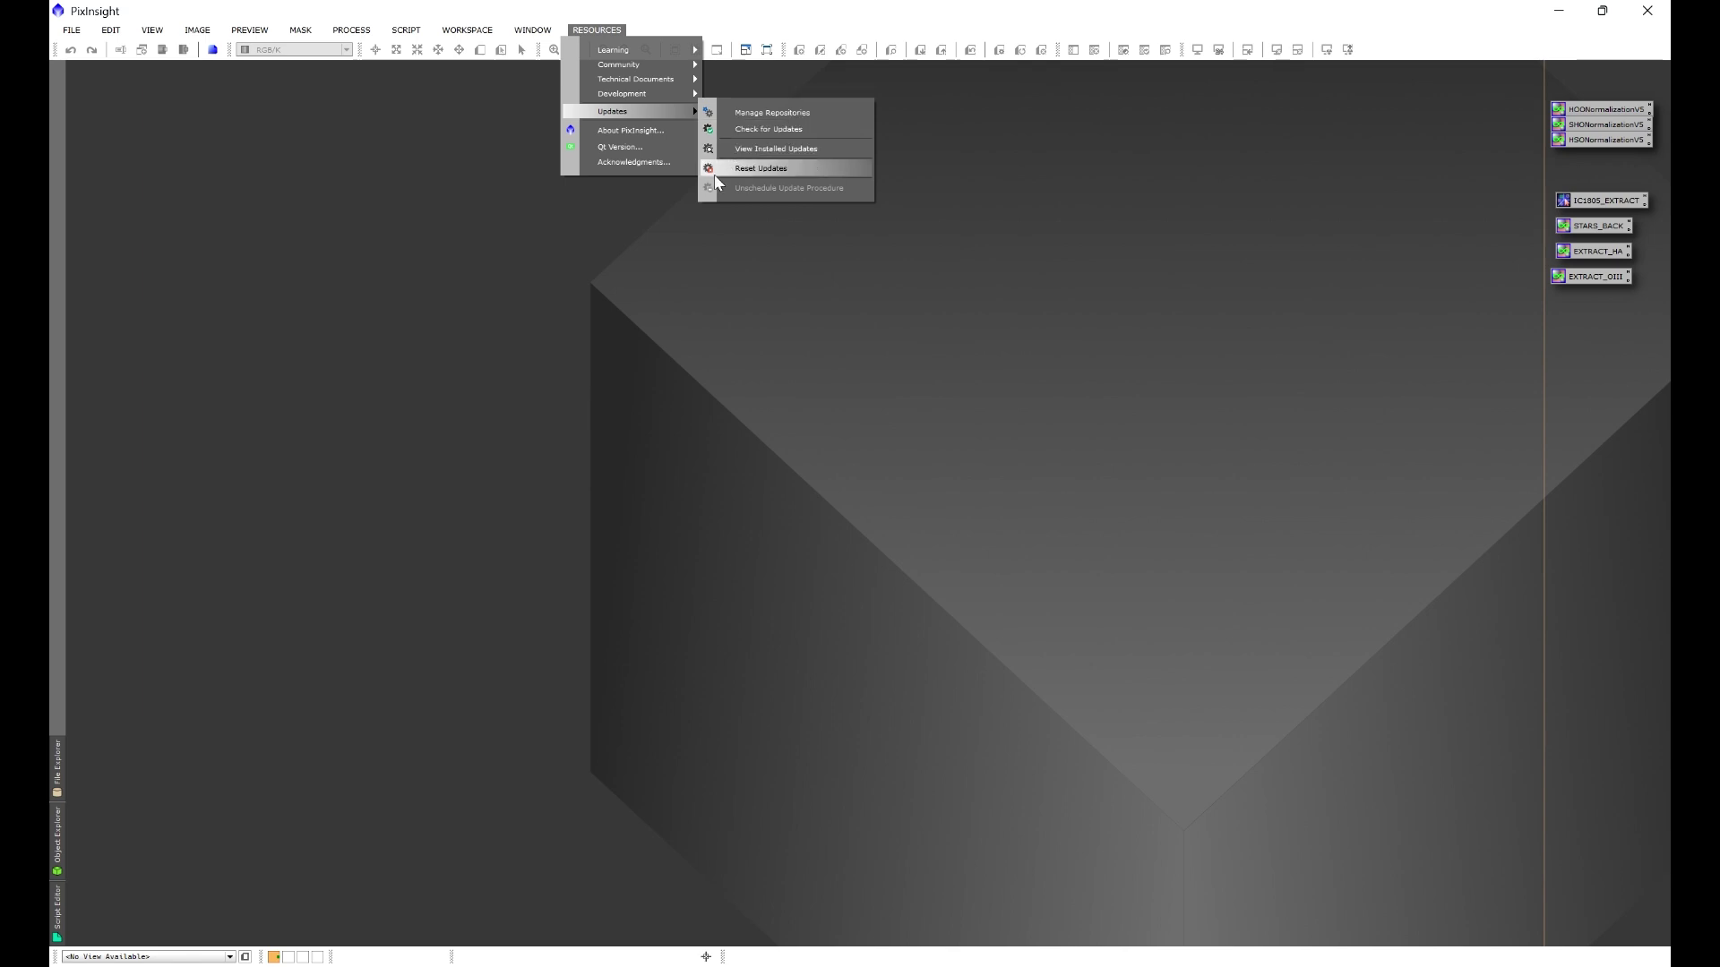
Step: Run Reset Updates and confirm the warning so PixInsight restarts fresh
click(764, 170)
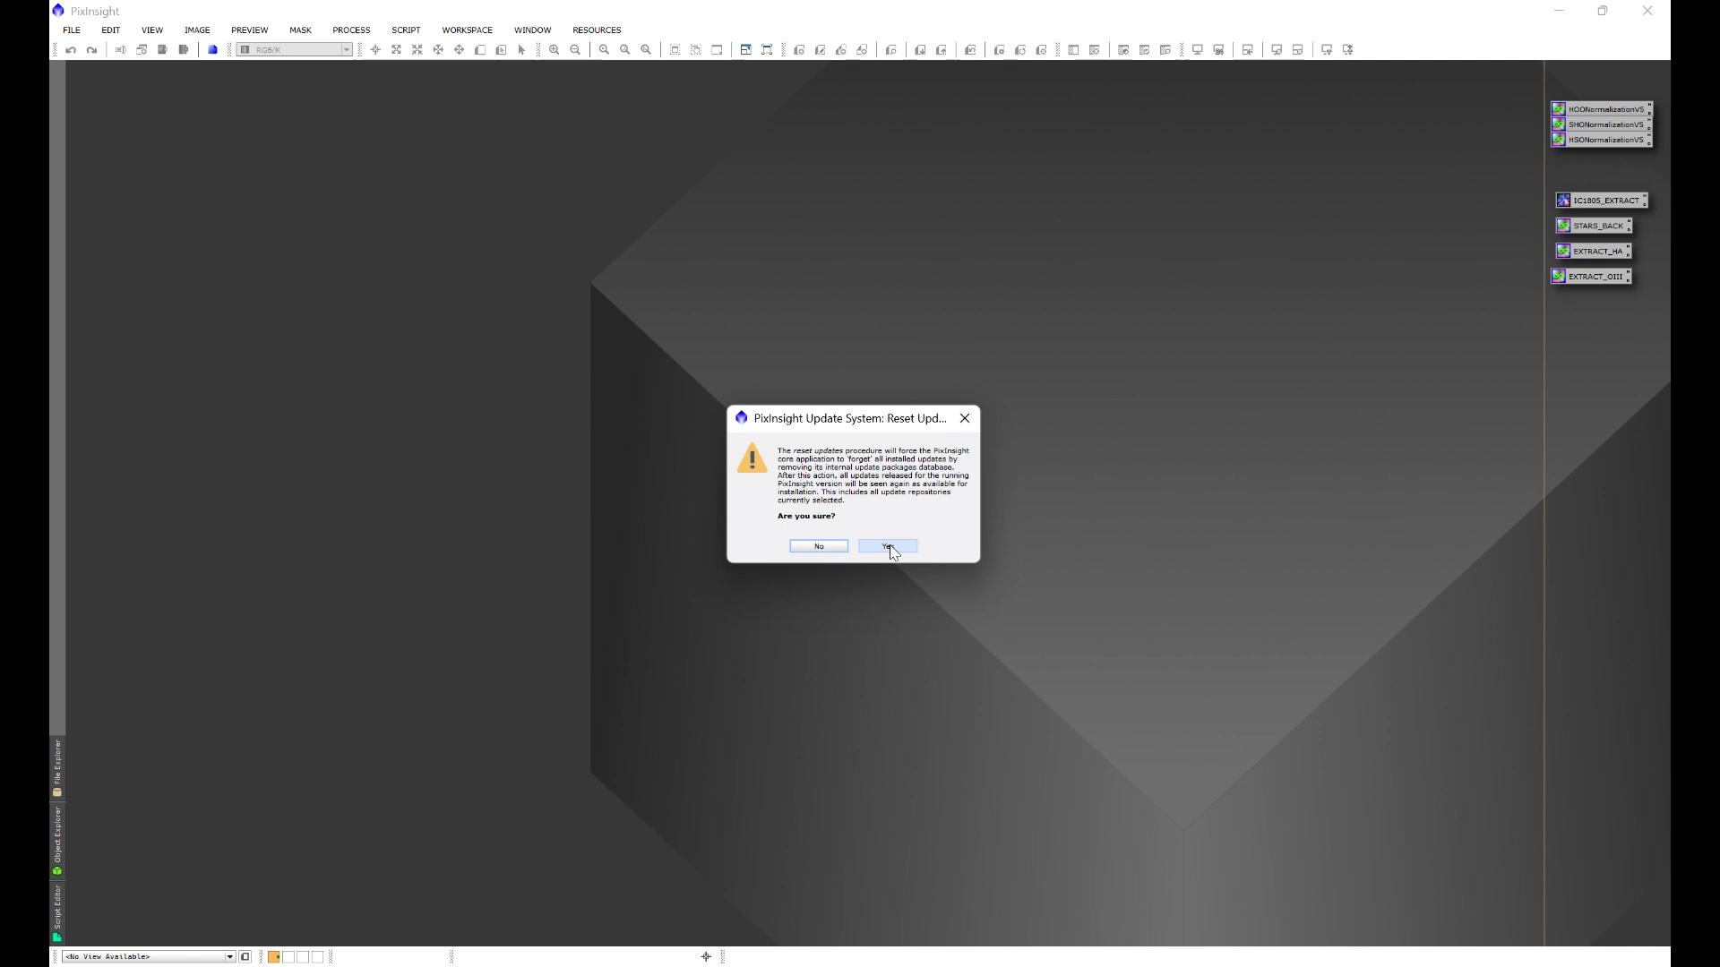
click(965, 419)
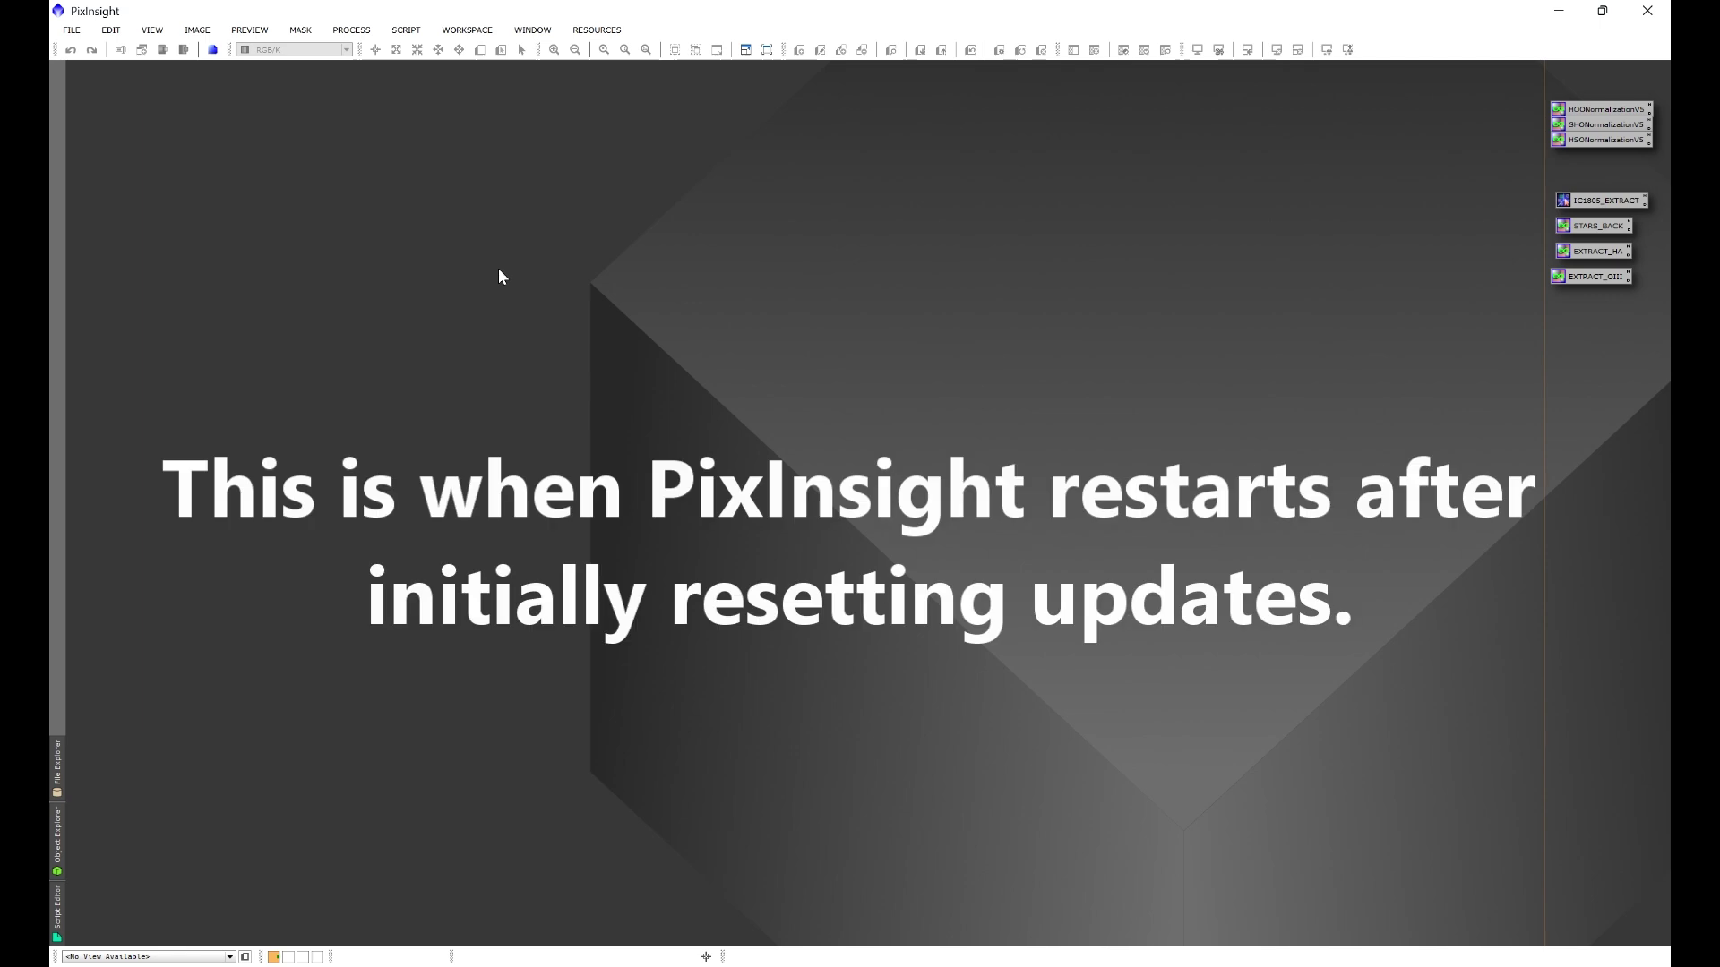
click(596, 29)
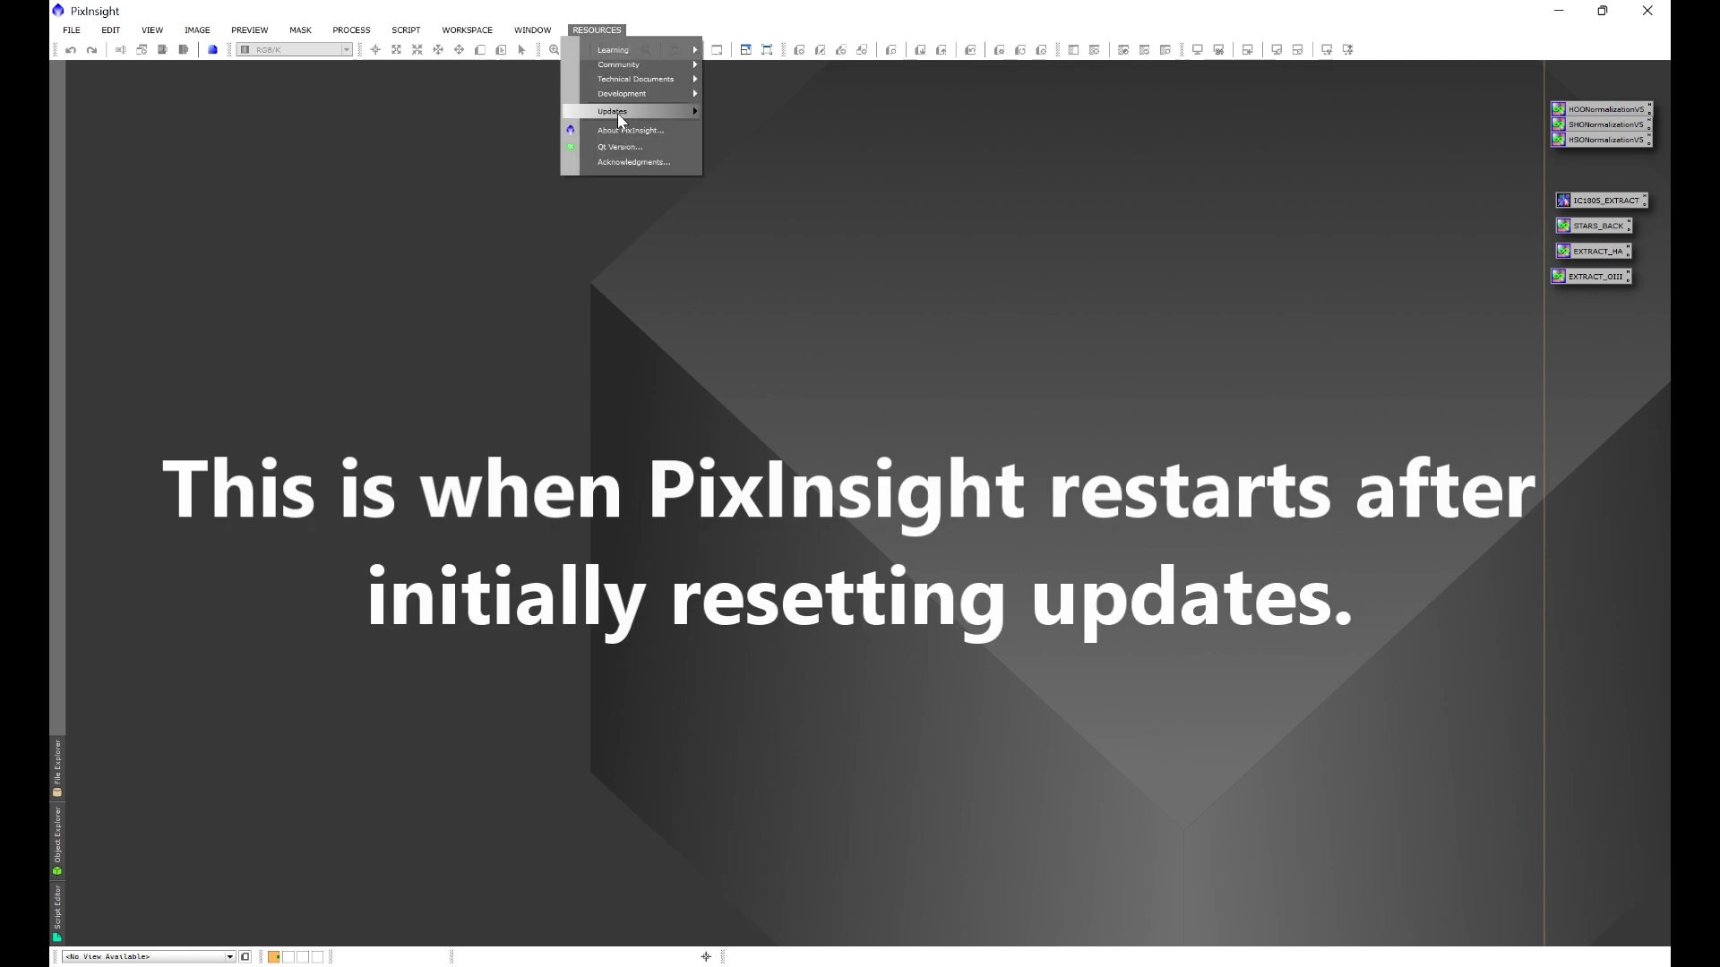
mouse_move(616, 111)
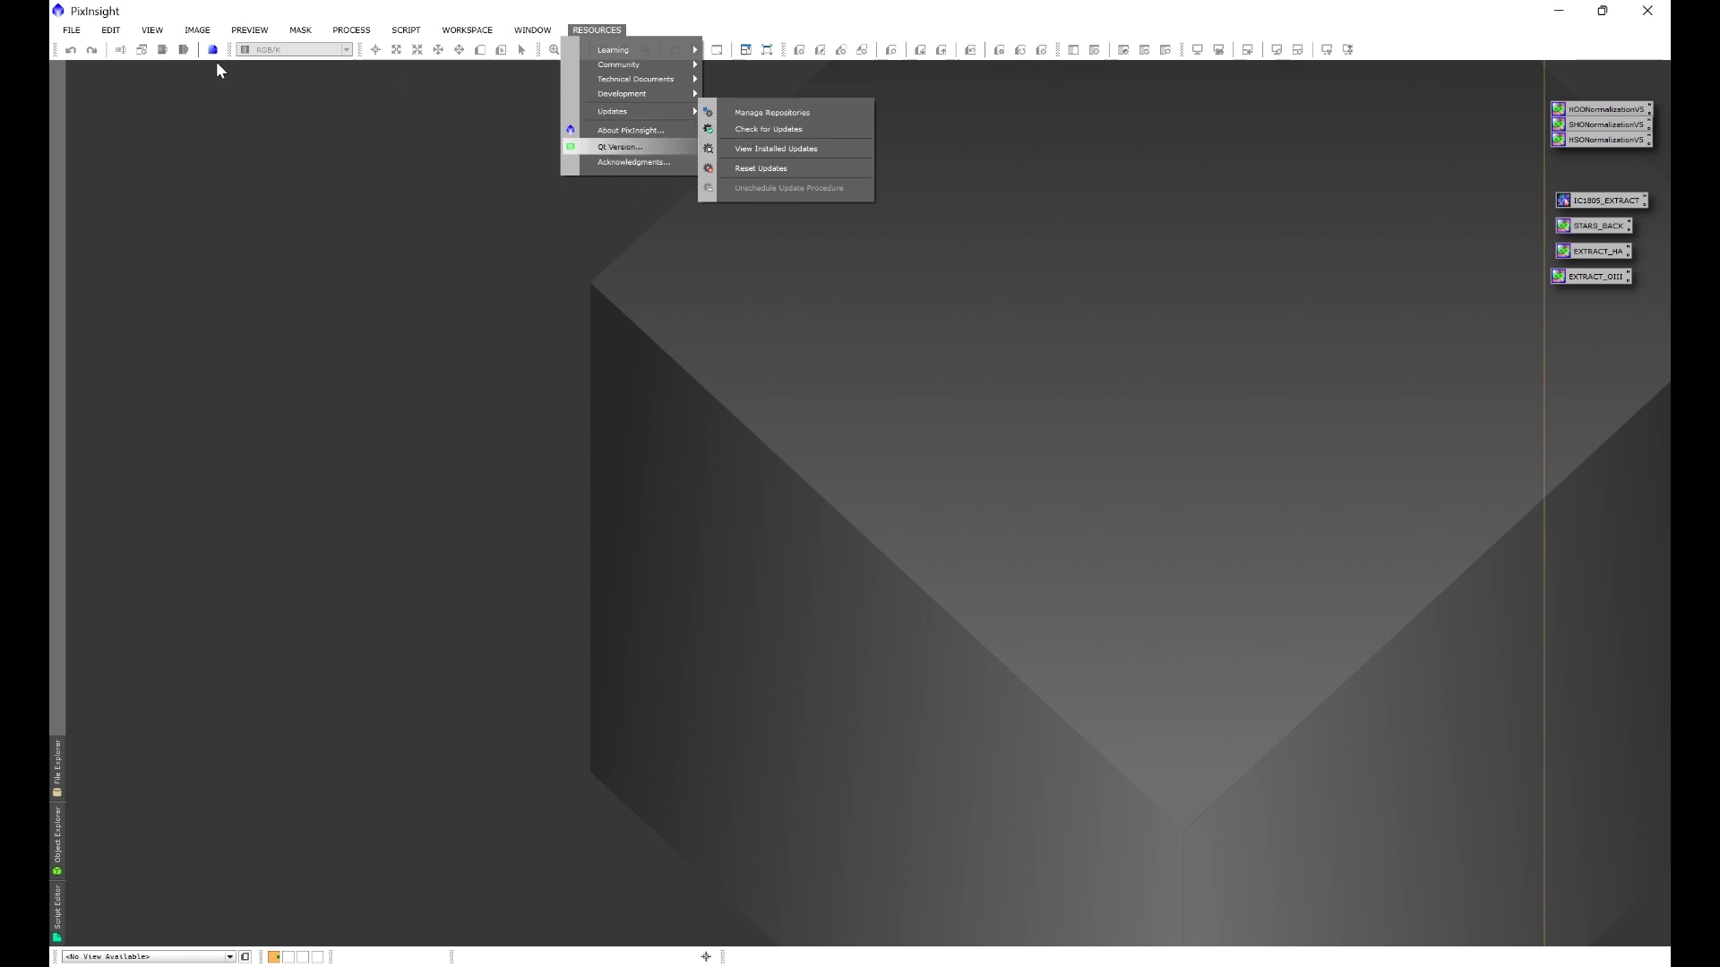
click(110, 29)
click(1002, 331)
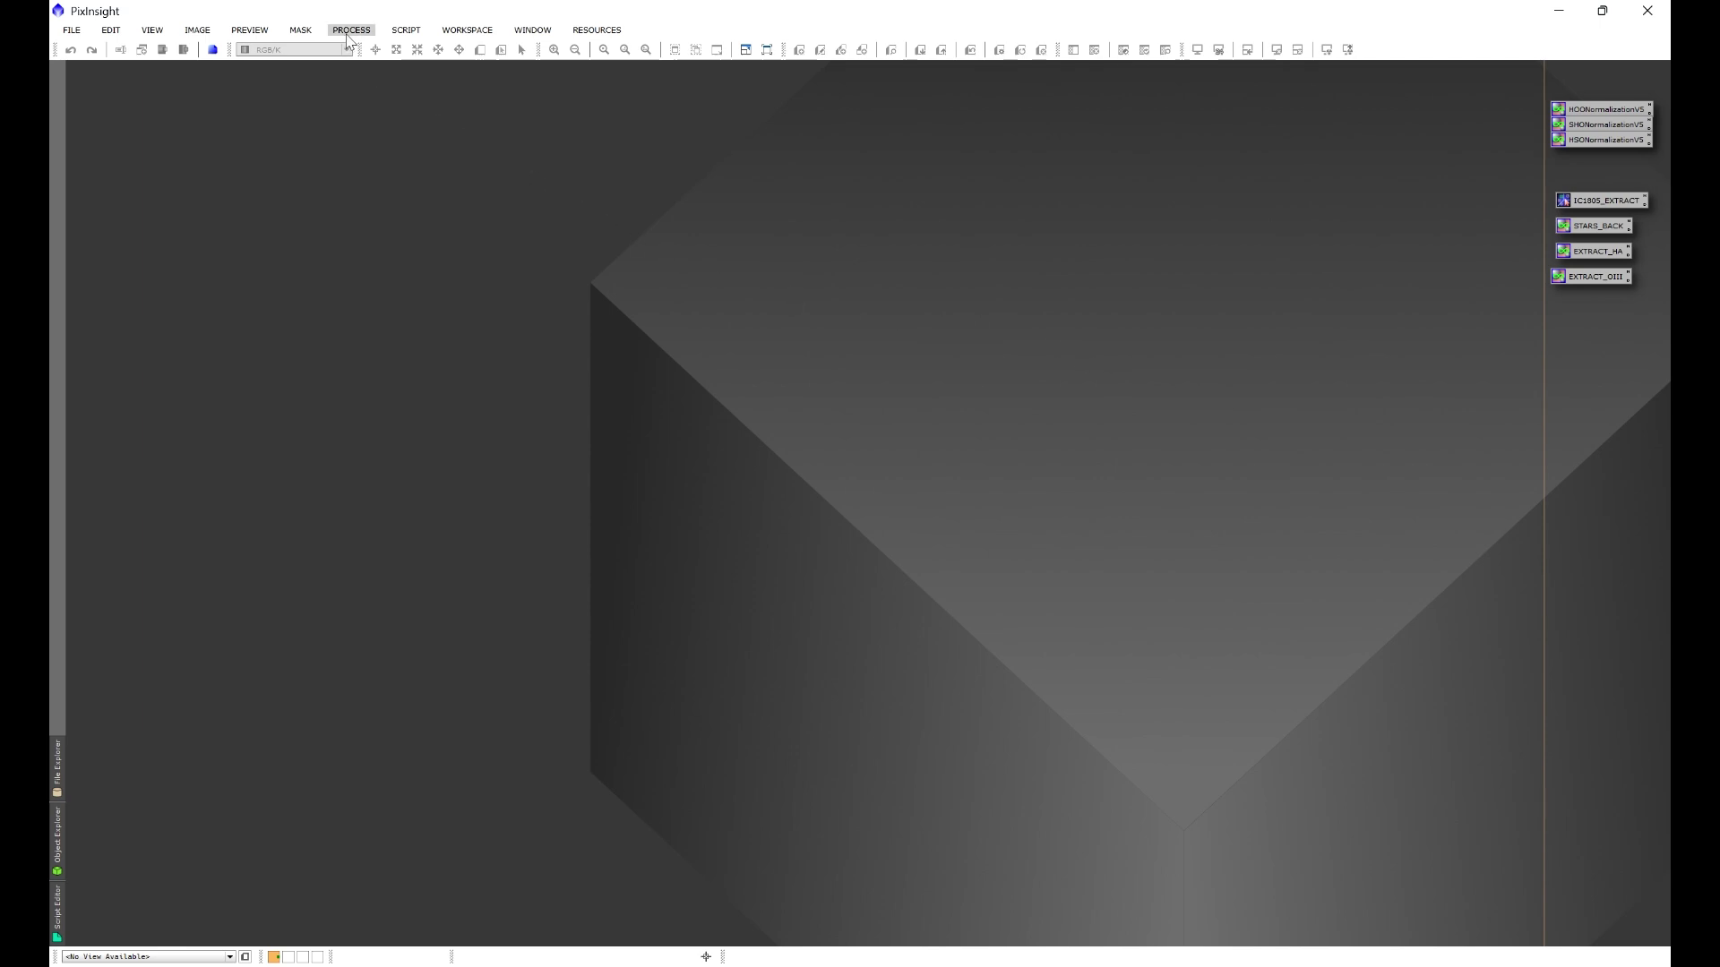
click(405, 30)
mouse_move(471, 140)
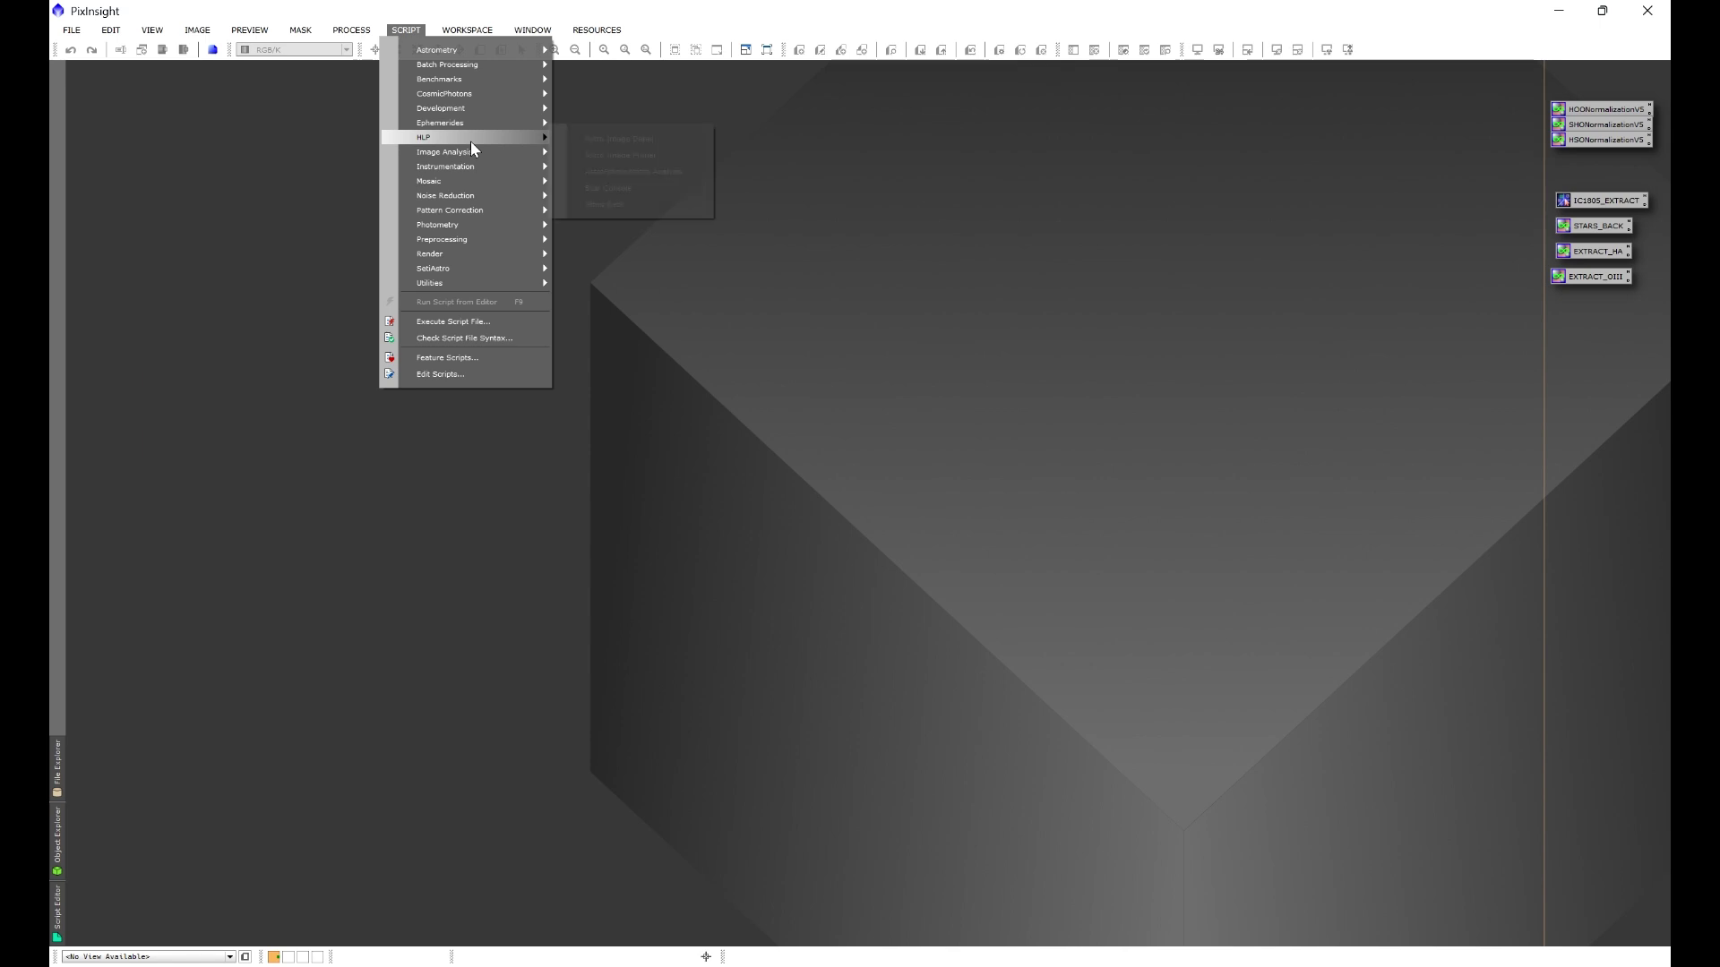
click(607, 206)
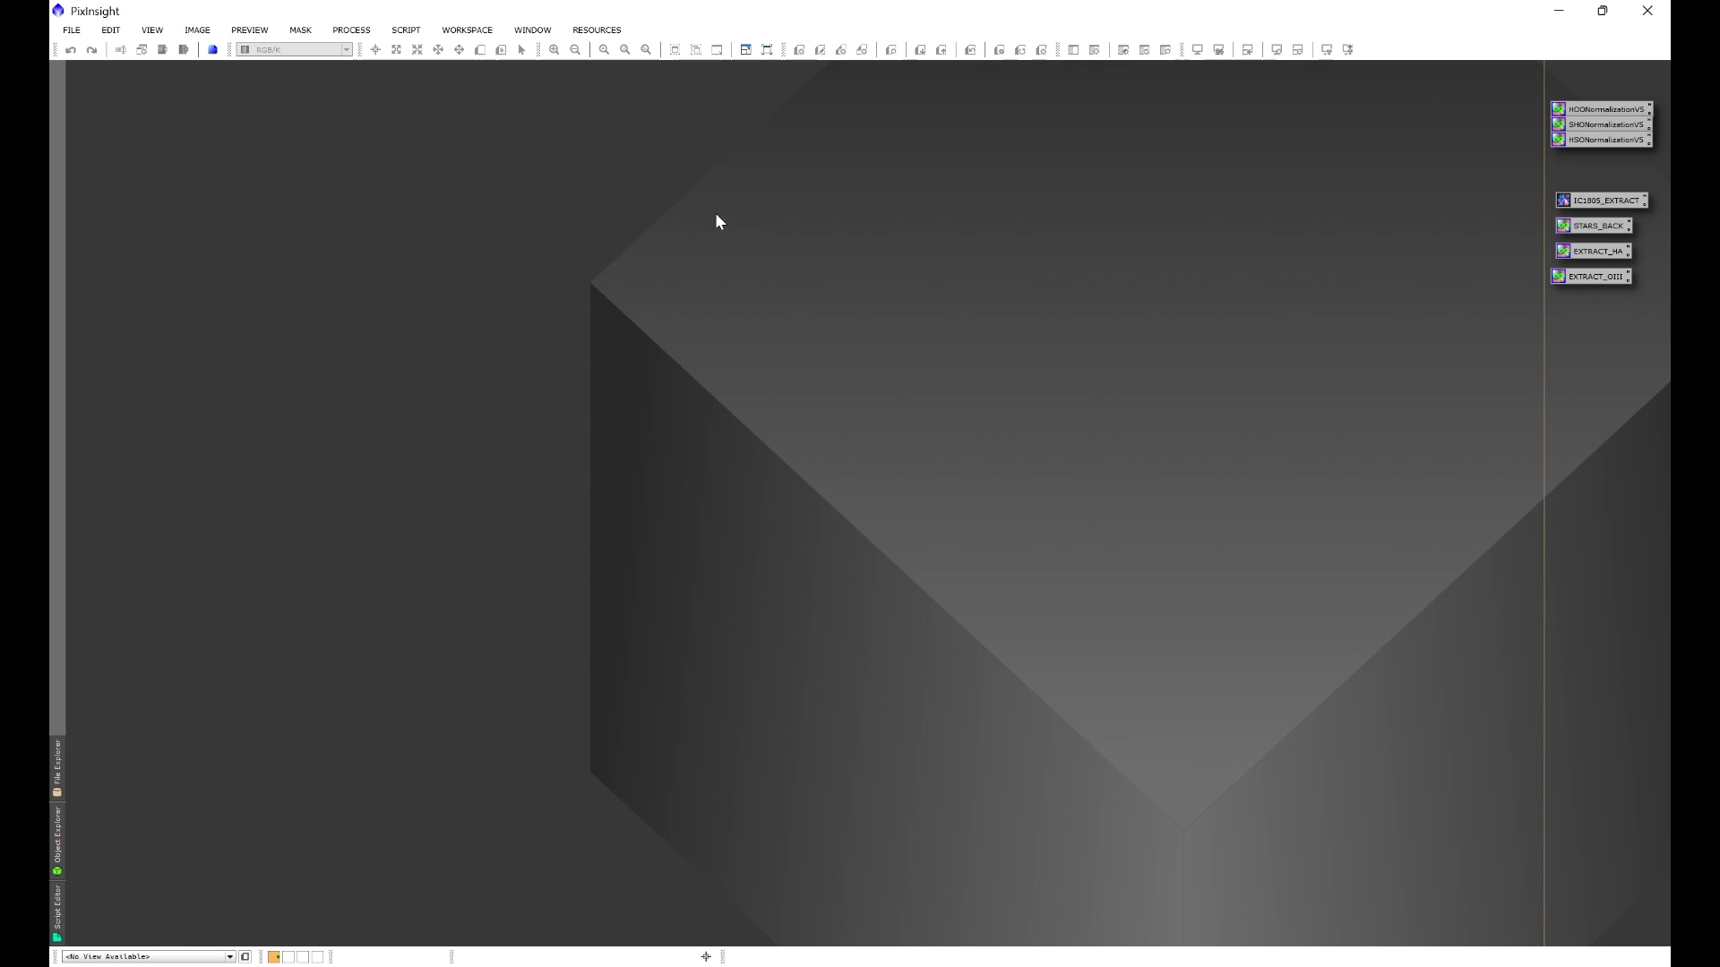
click(597, 32)
mouse_move(615, 115)
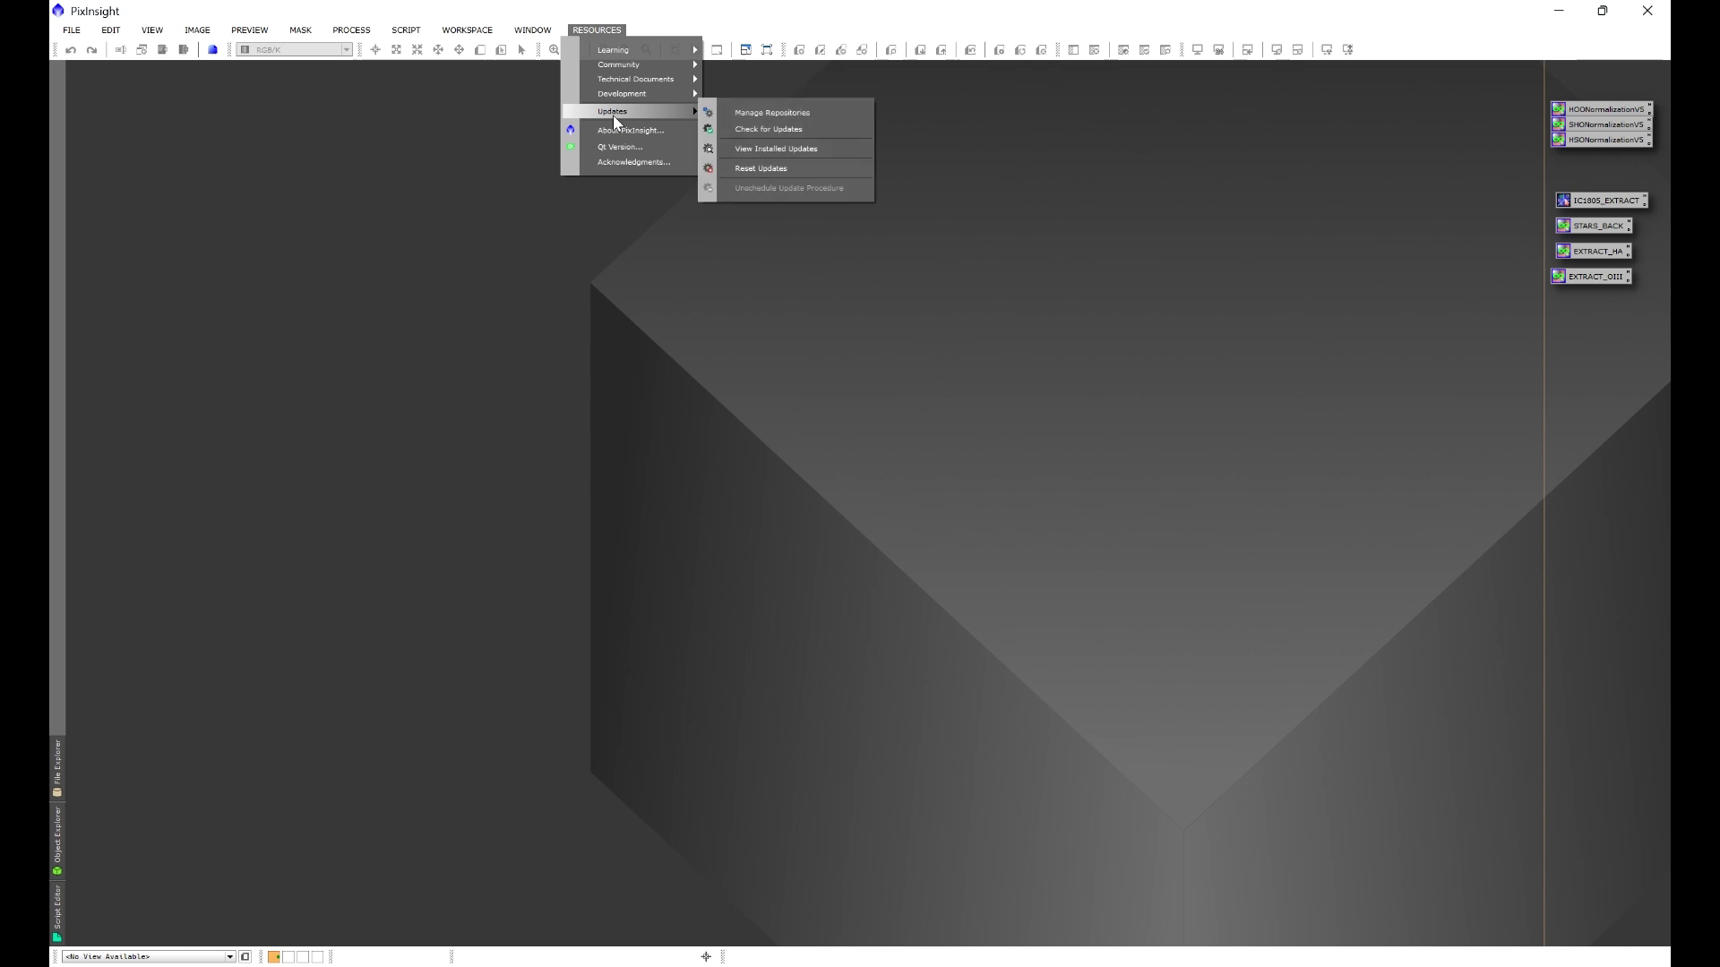
click(748, 113)
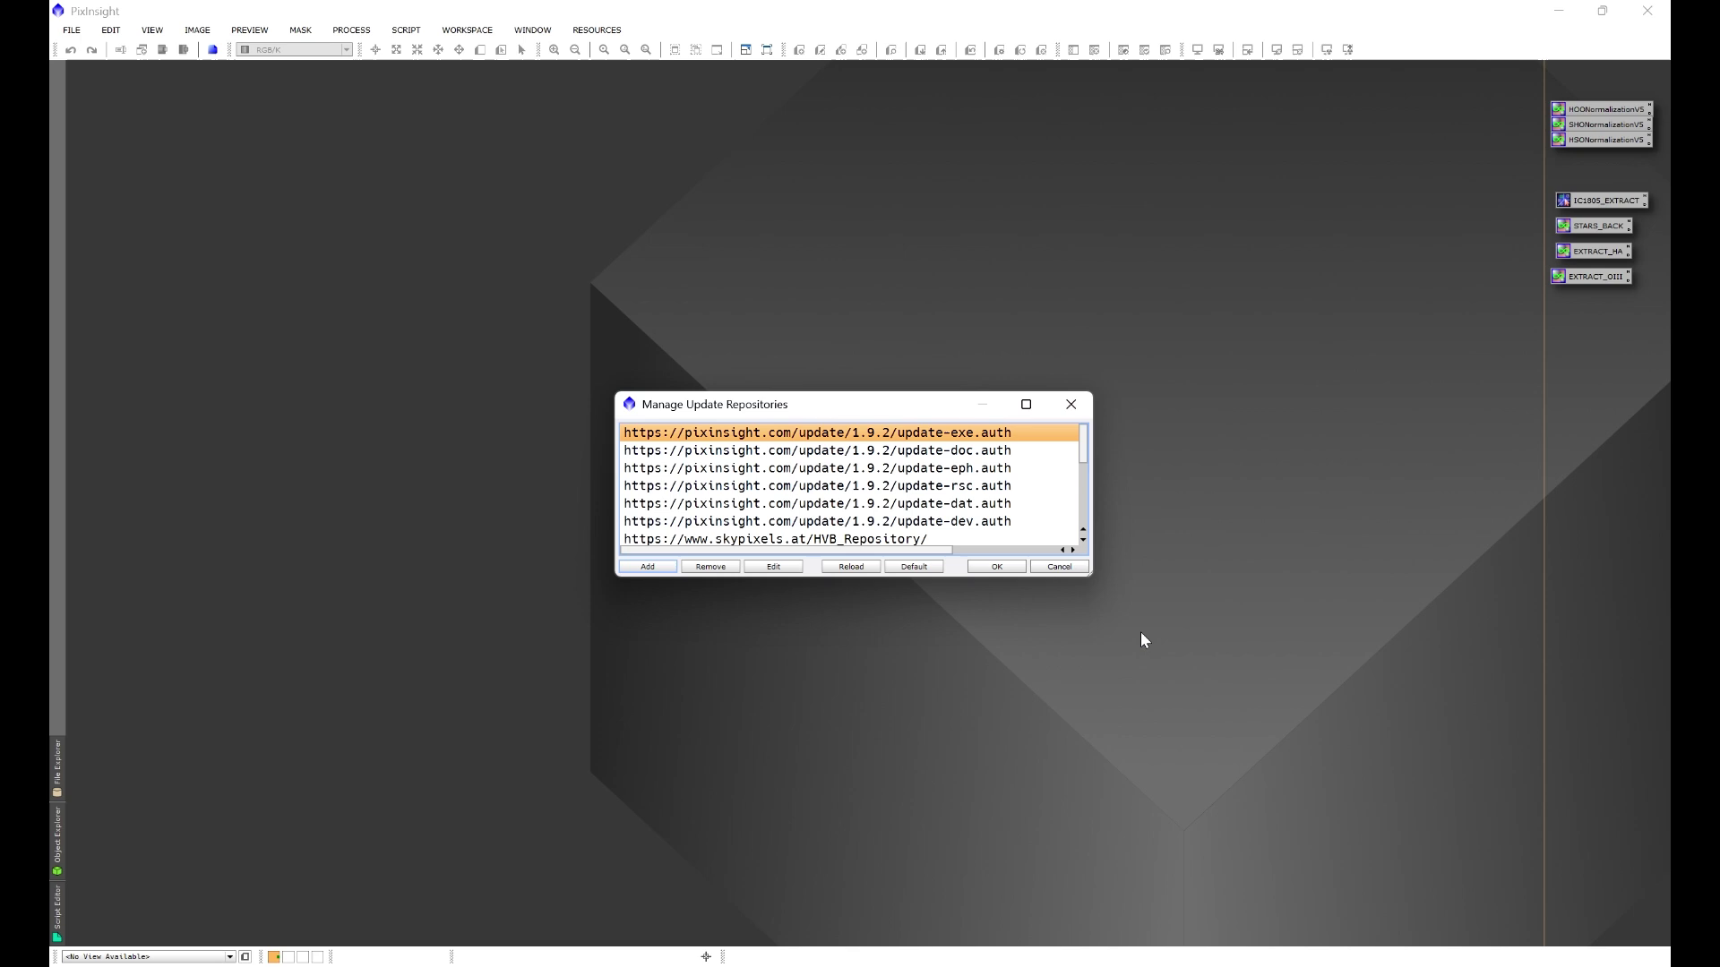
click(1070, 403)
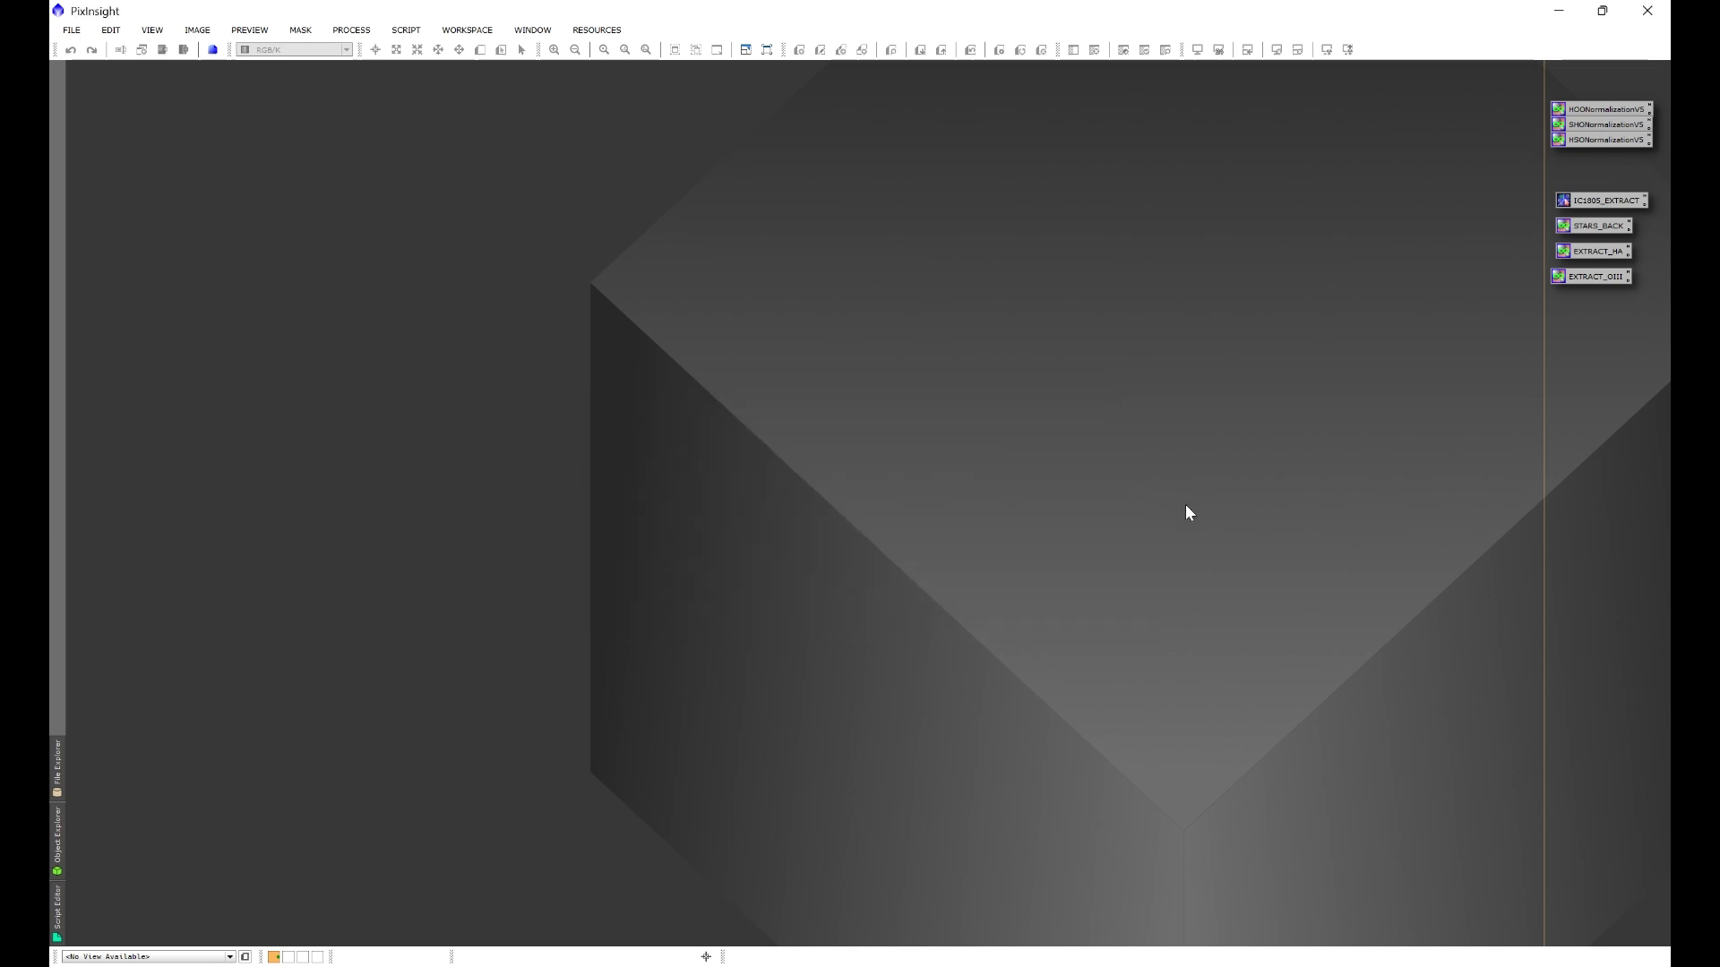
Step: Switch to Edge's PixInsight Scripts tab, checking PixInsight's update repository list along the way
key(alt+Tab)
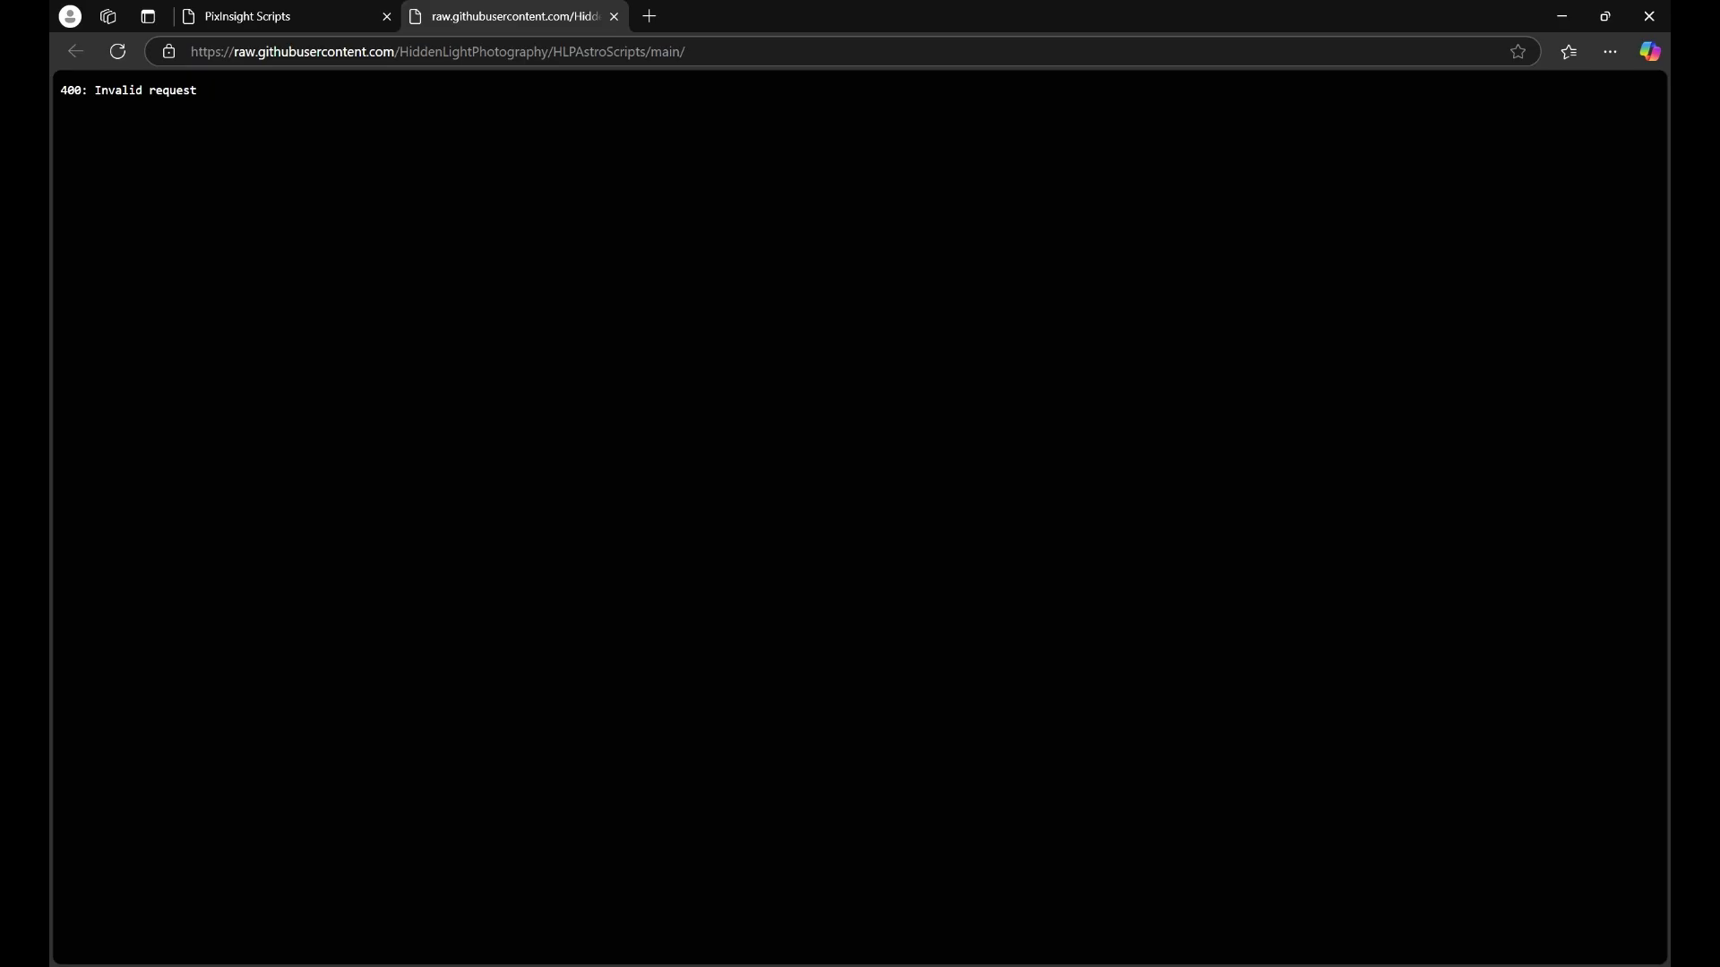
click(374, 18)
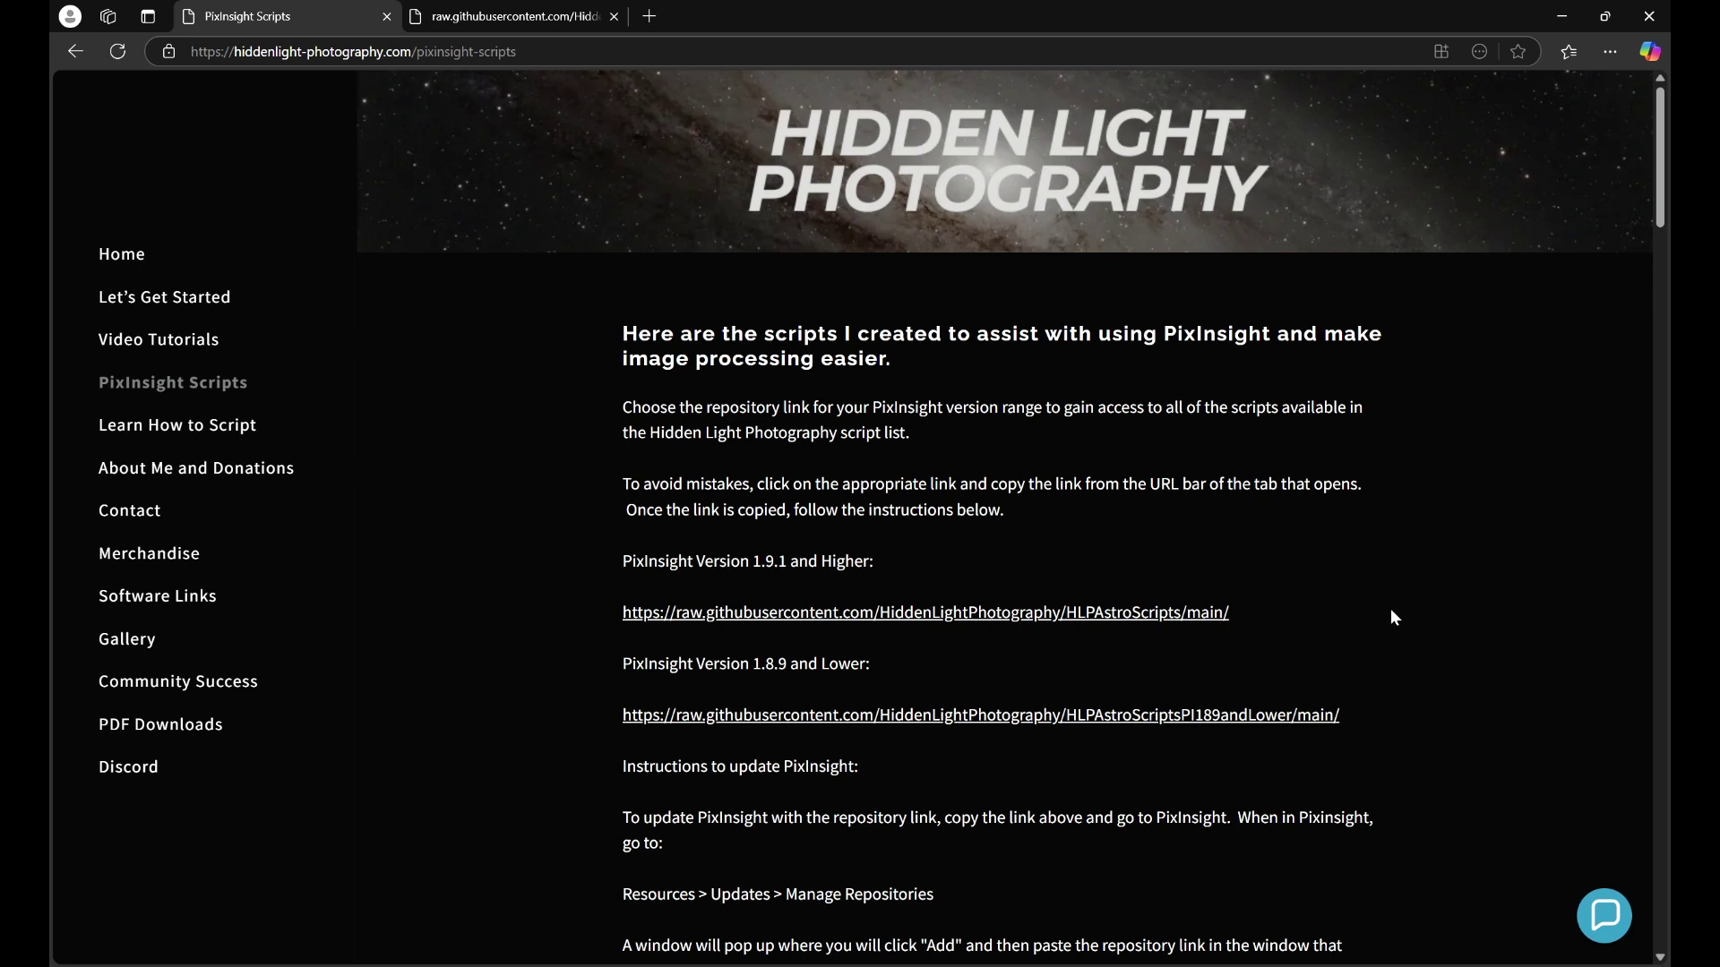
key(alt+Tab)
click(595, 29)
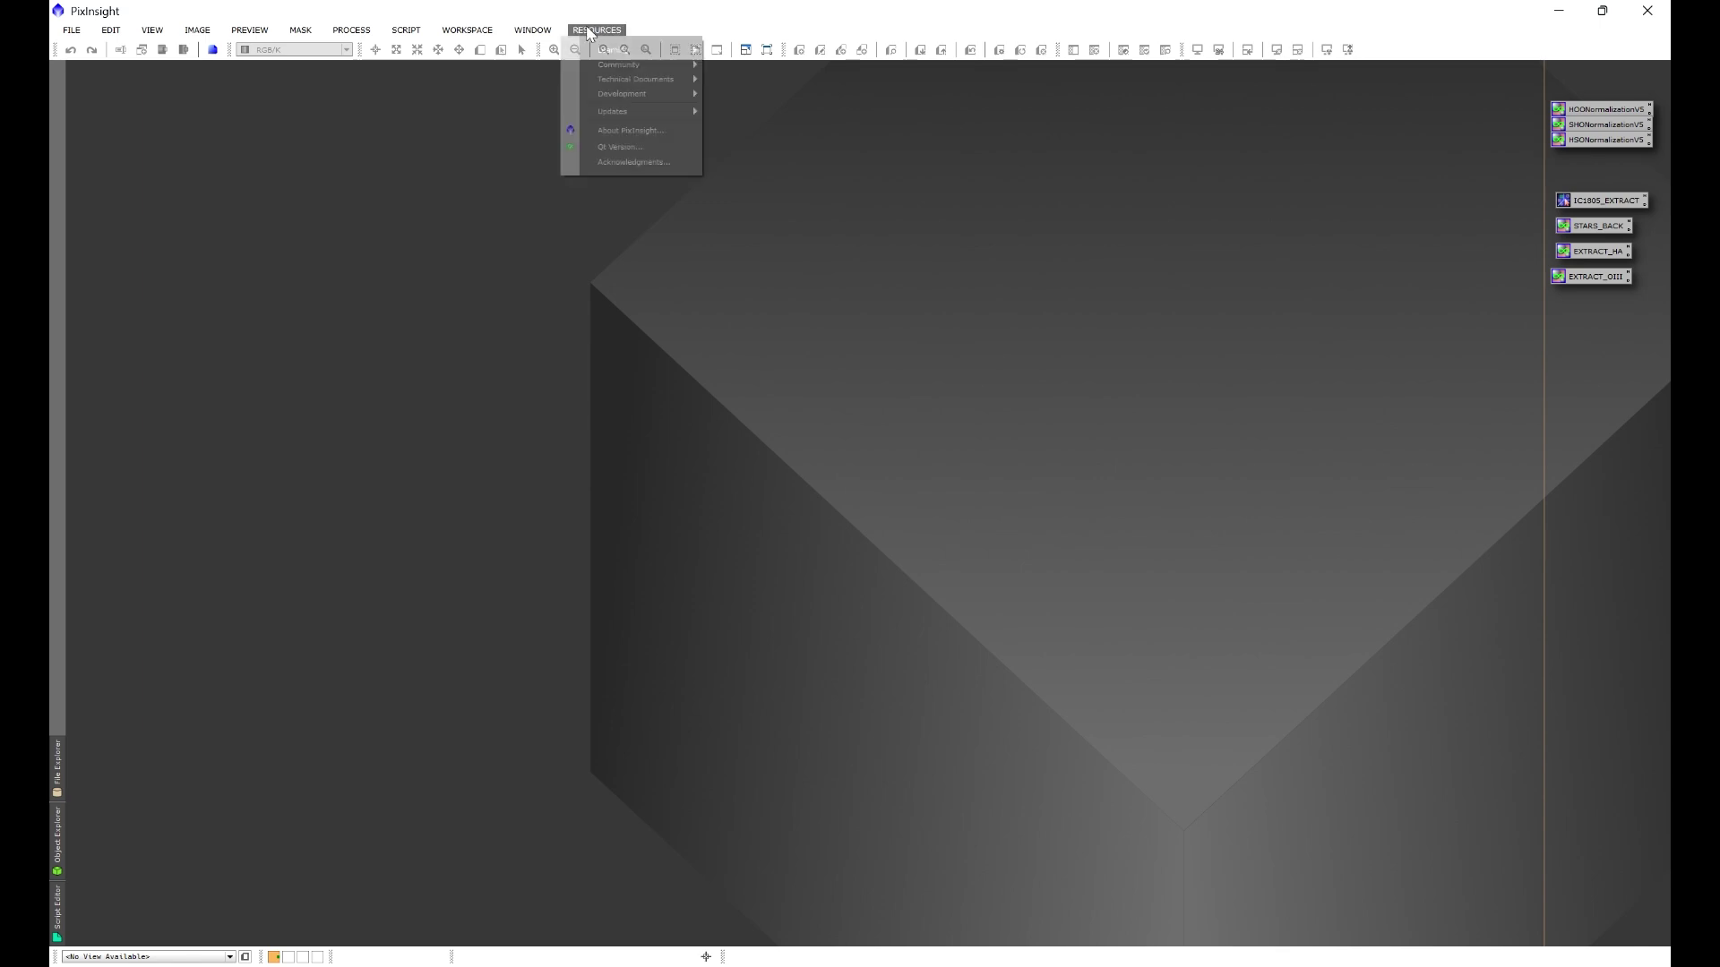
mouse_move(616, 113)
click(761, 114)
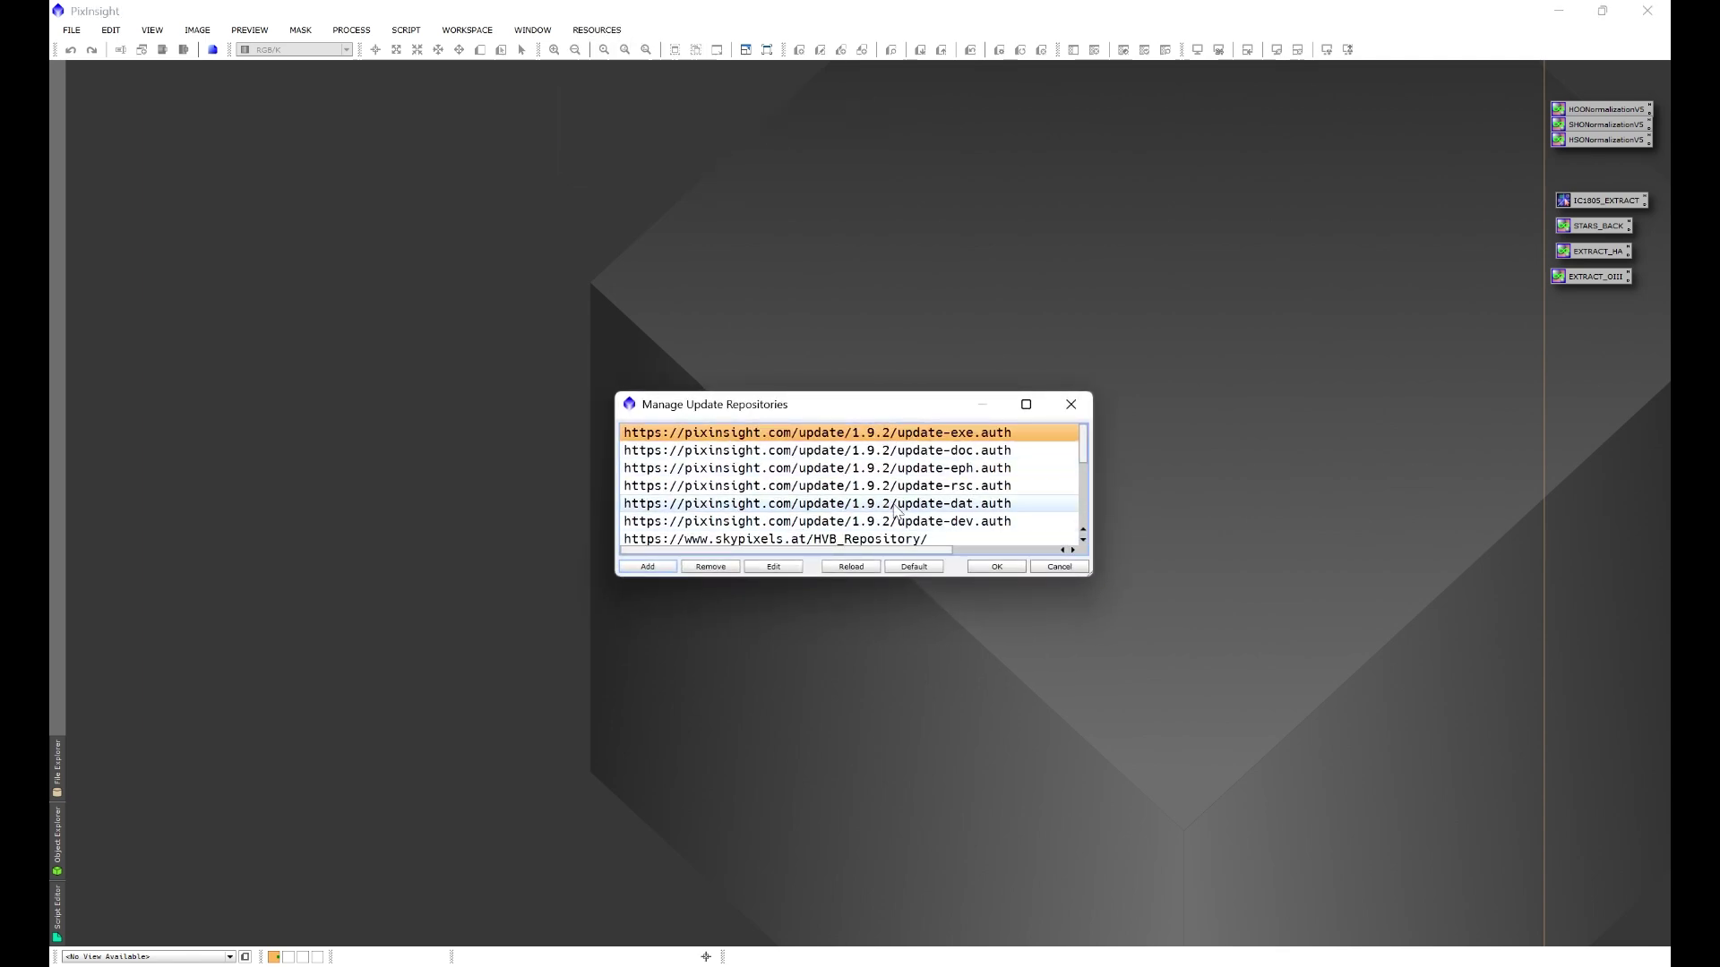
key(alt+Tab)
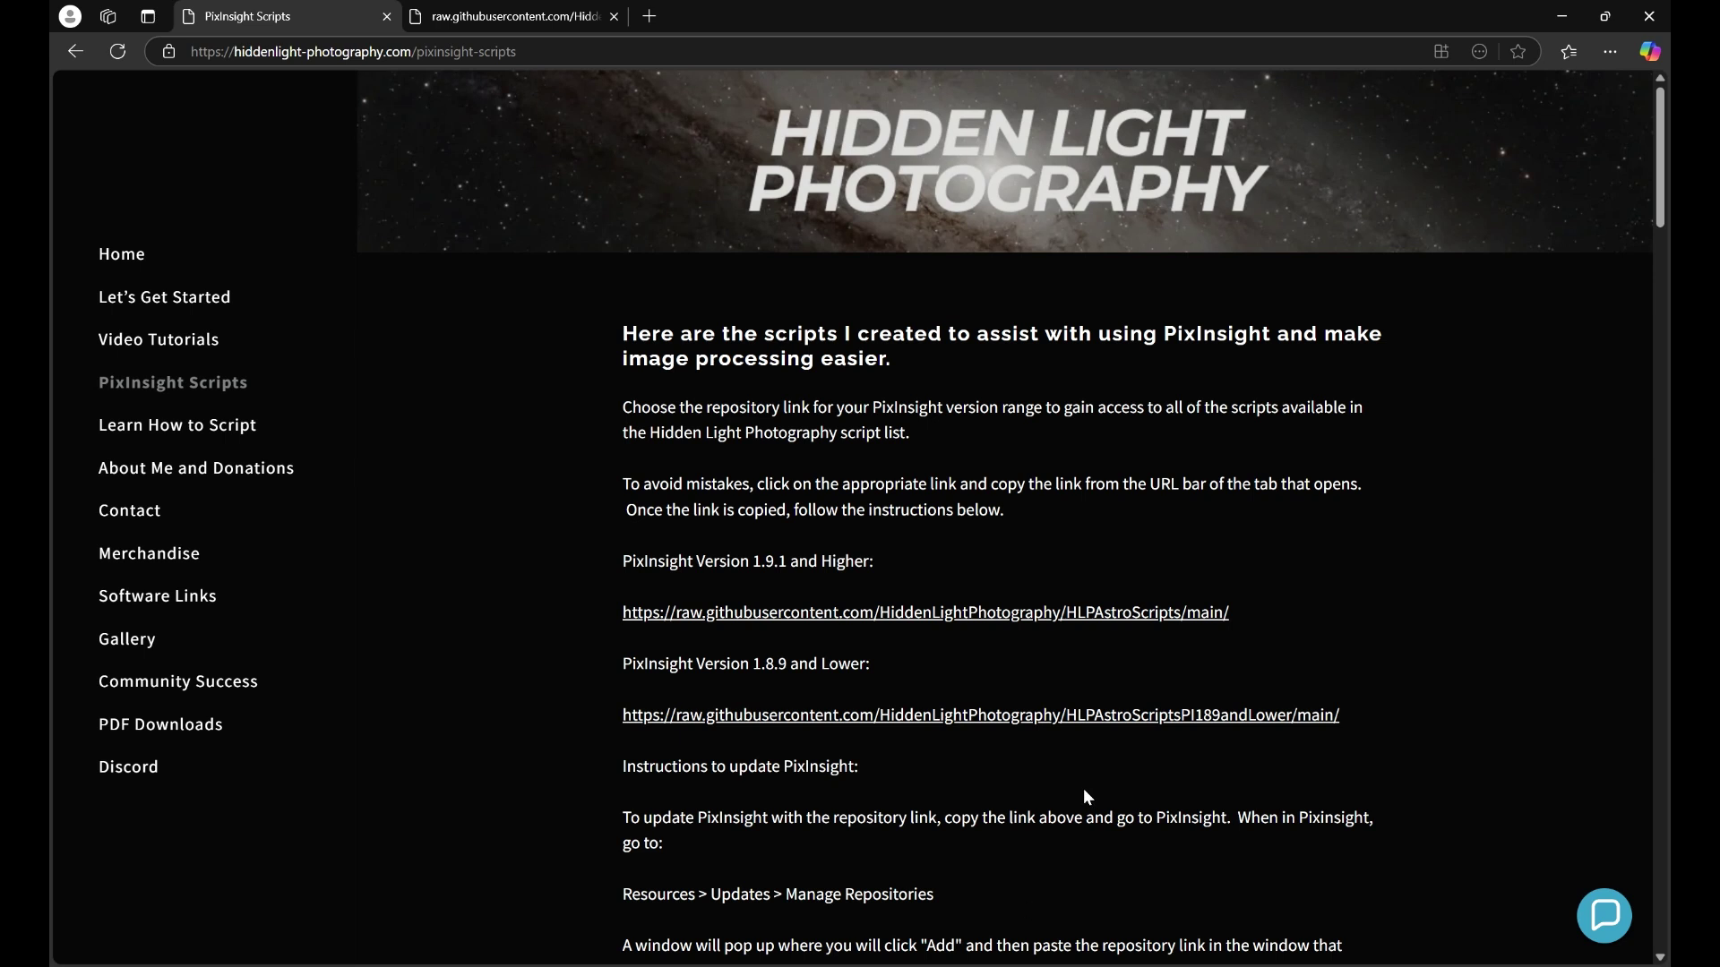
Step: Open the 1.8.9-and-lower repository address in its own tab and select it
drag(1215, 613, 623, 612)
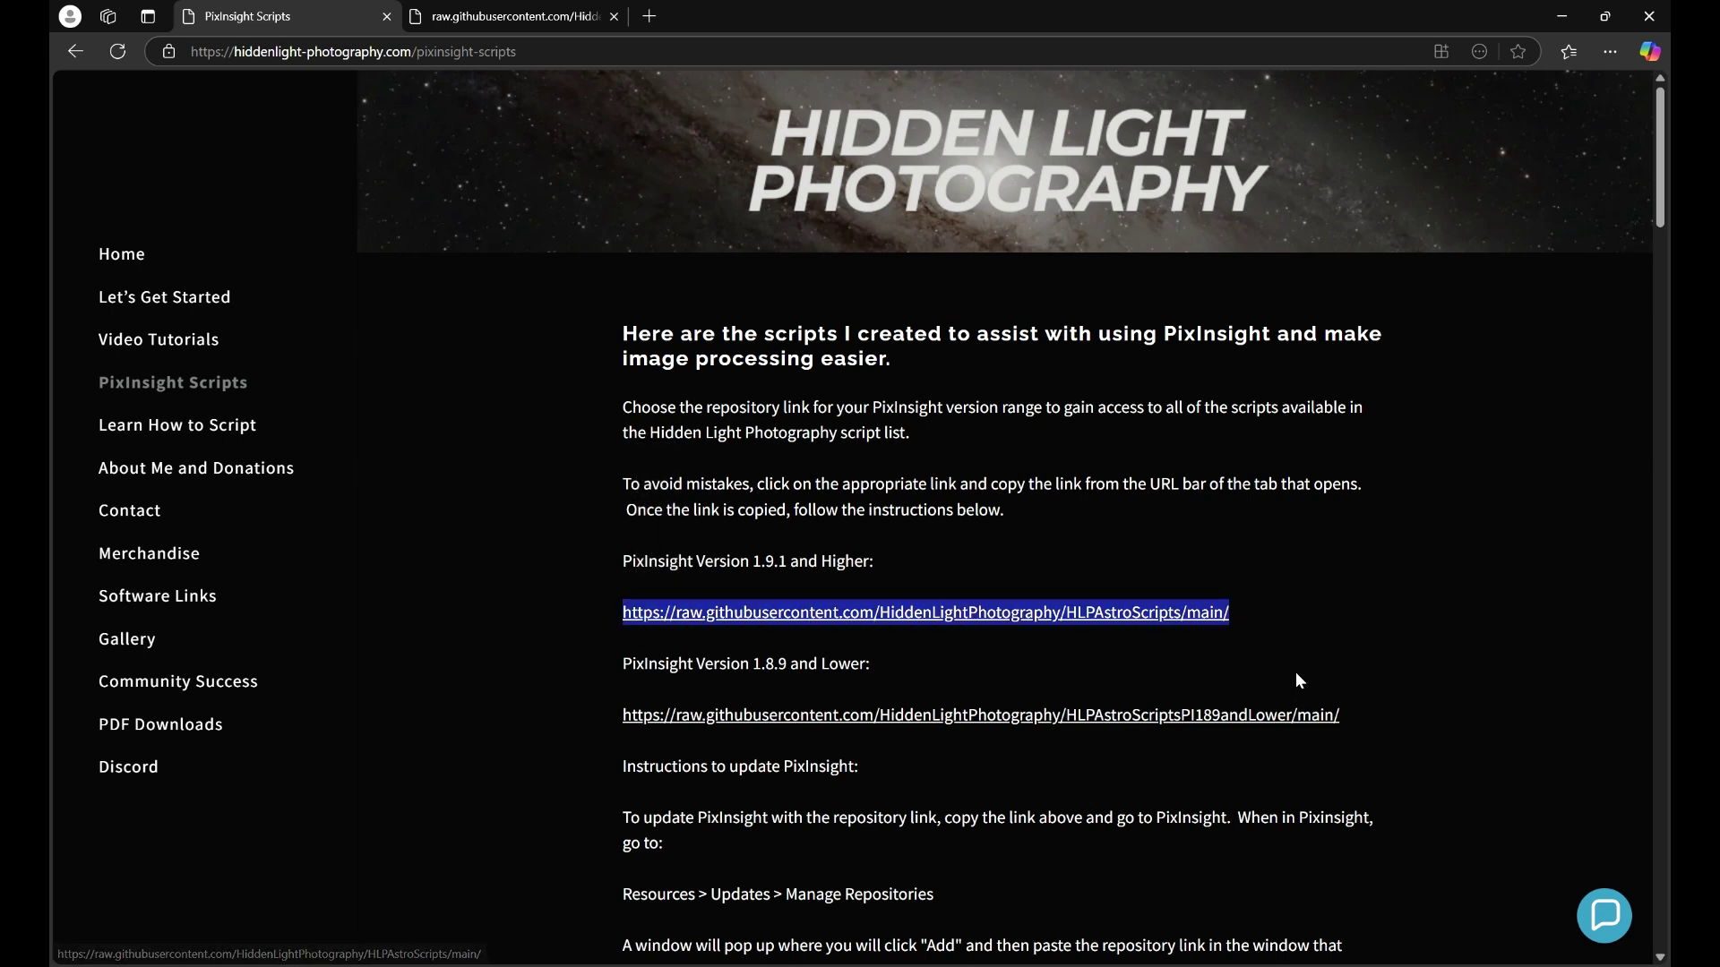
right_click(947, 612)
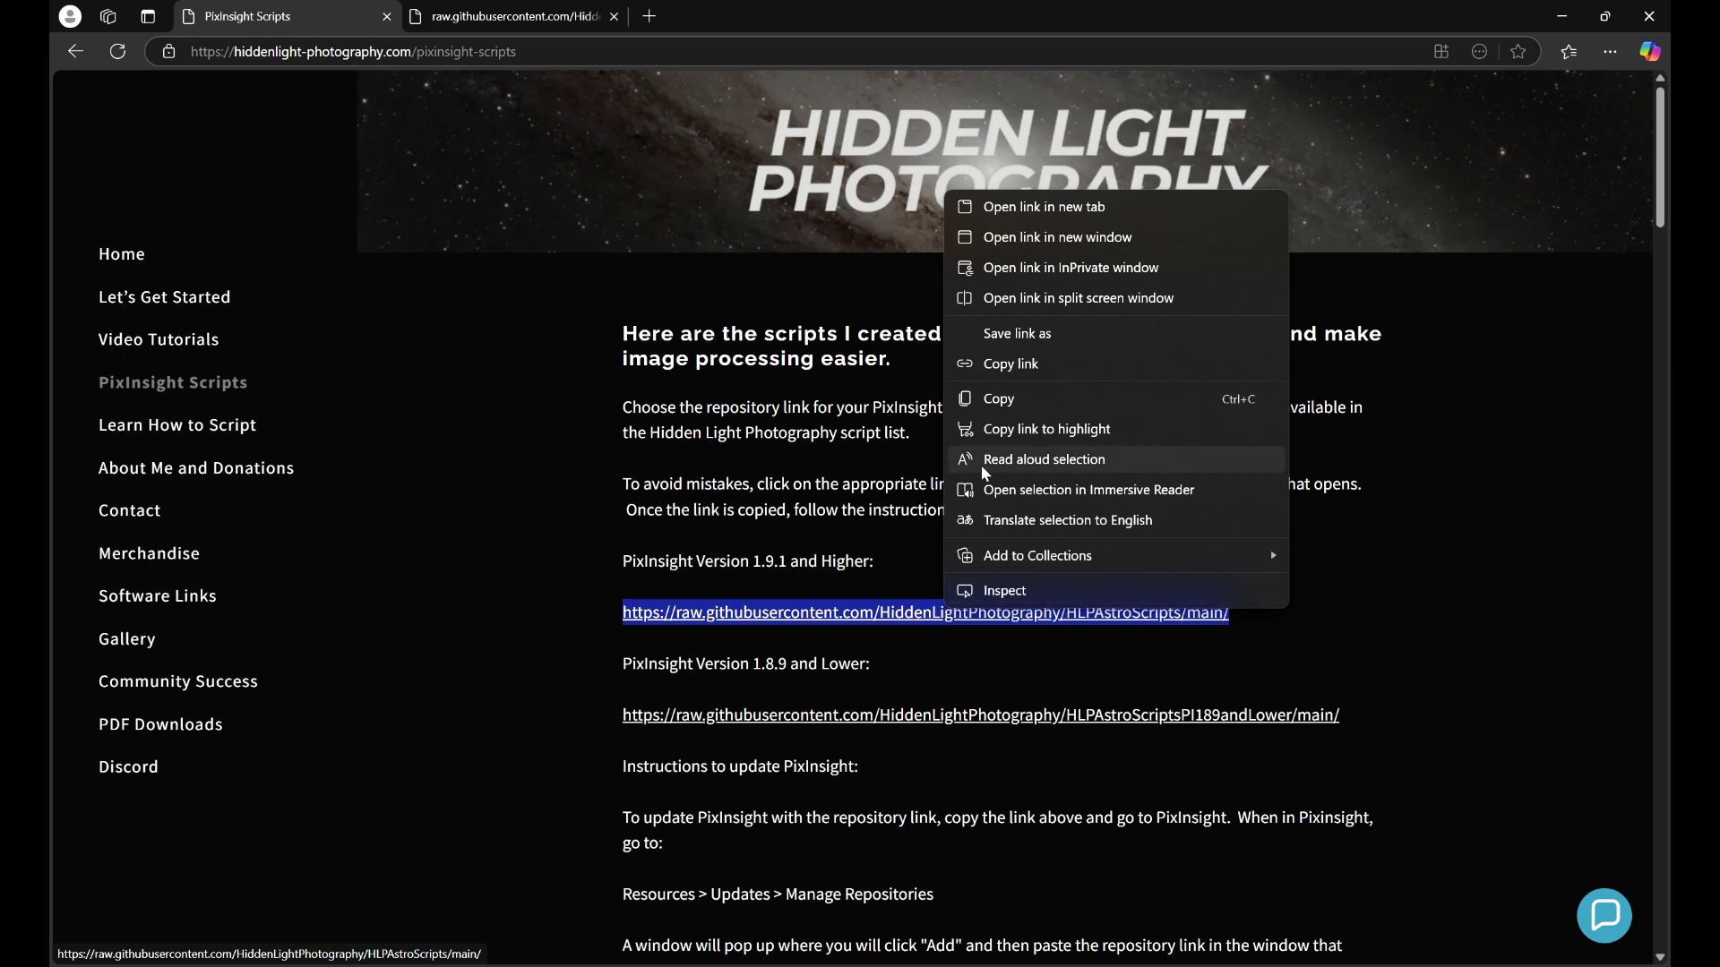
click(1498, 683)
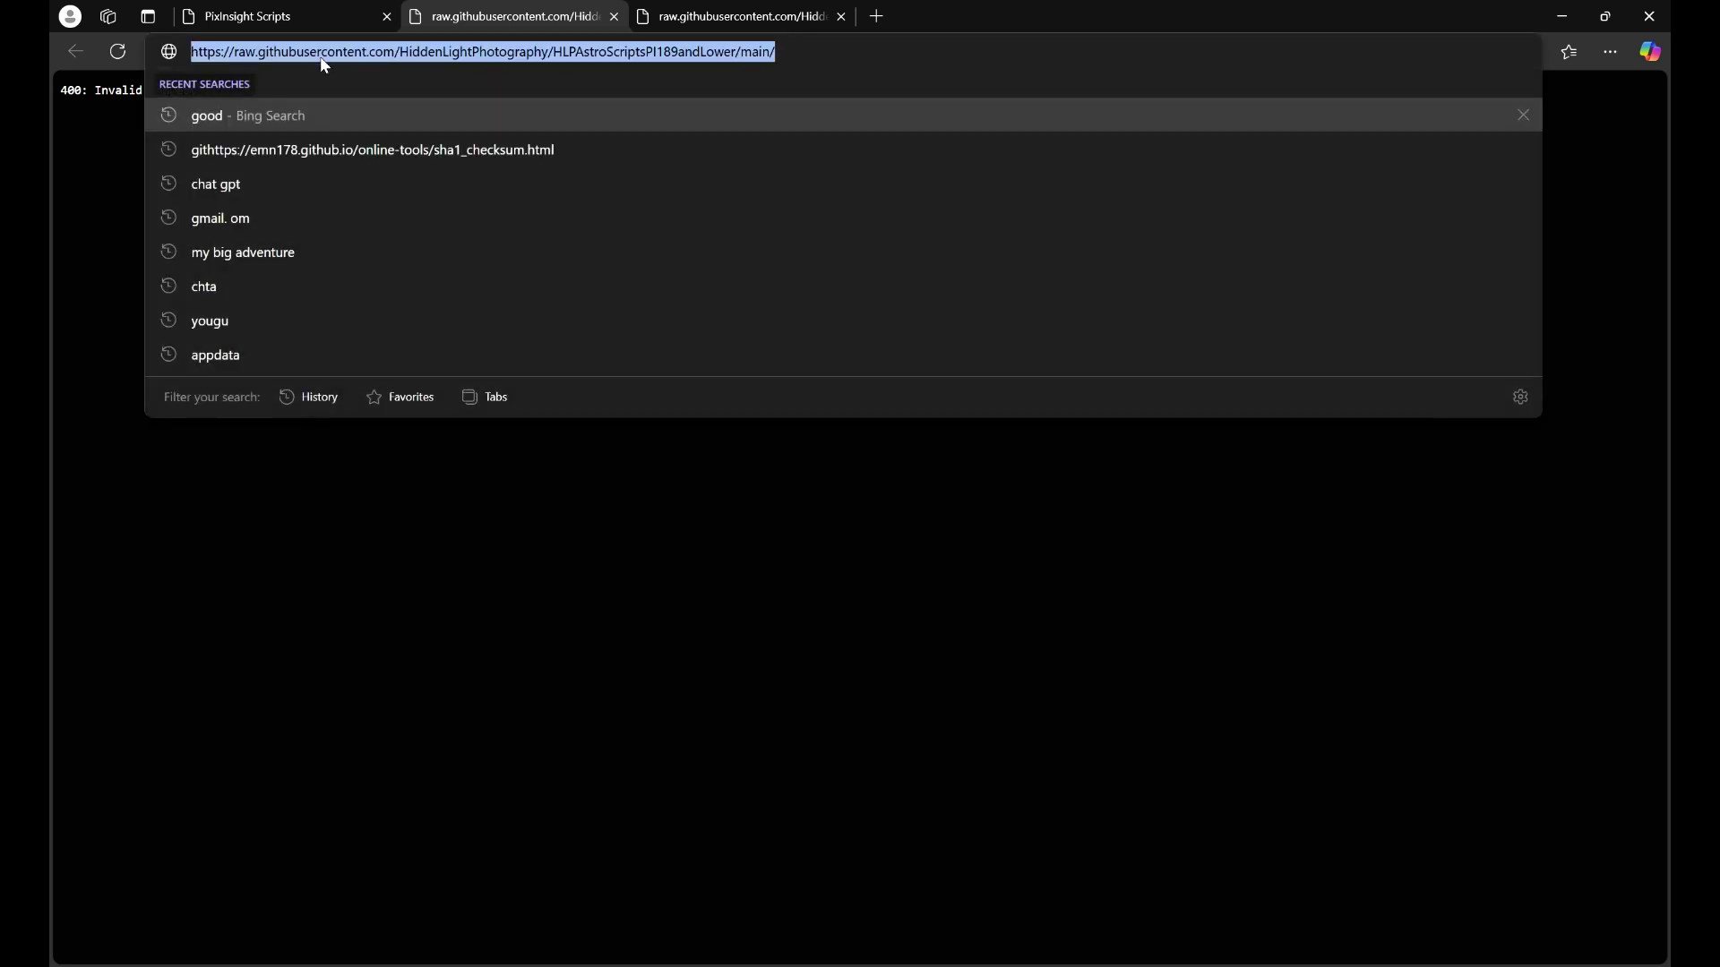
right_click(481, 55)
Step: Copy the HLPAstroScriptsPI189andLower/main address and close the address suggestions
click(547, 259)
click(785, 599)
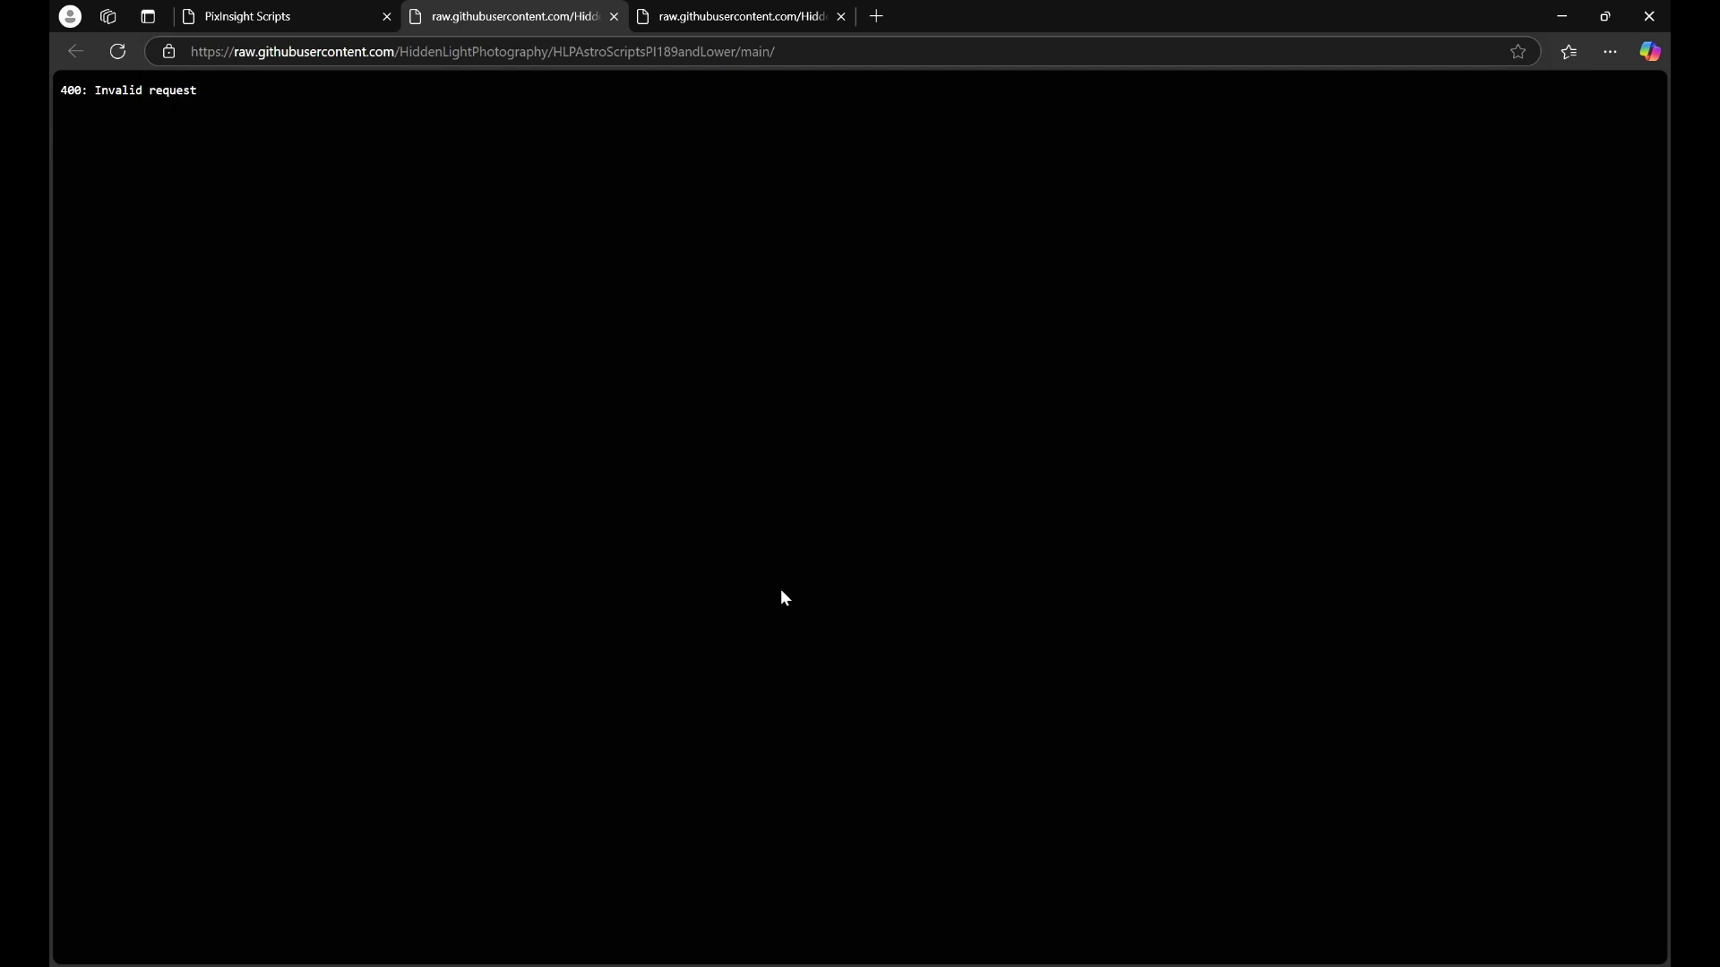